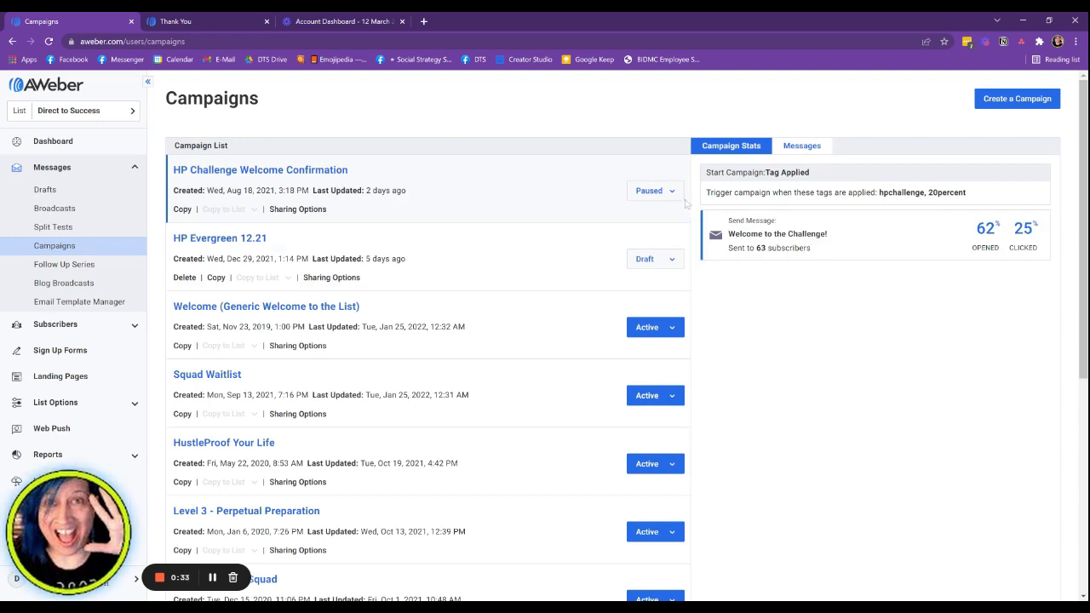
left_click(1038, 109)
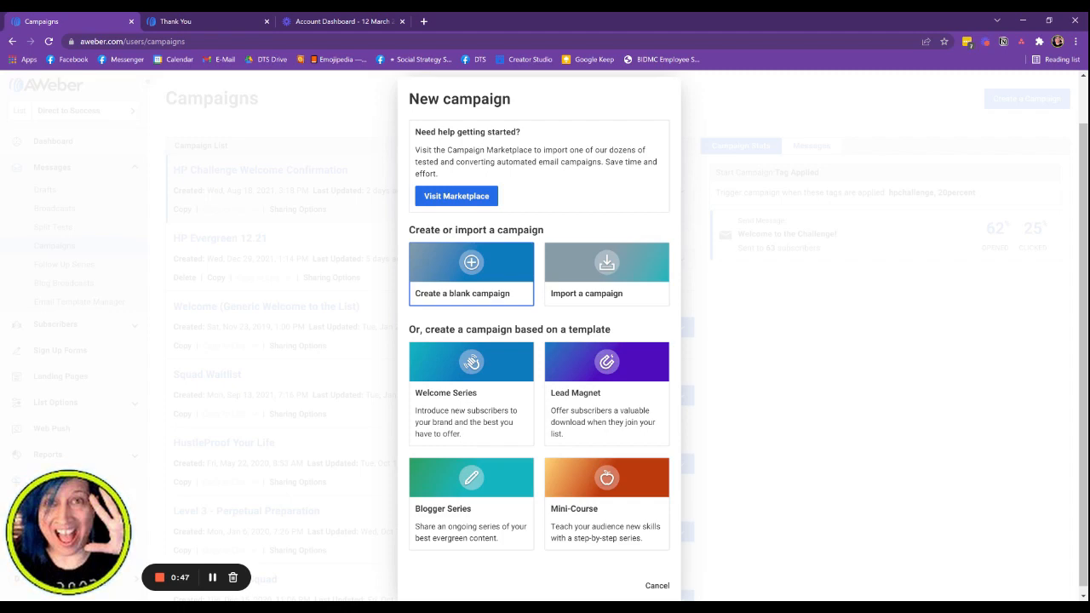
left_click(479, 384)
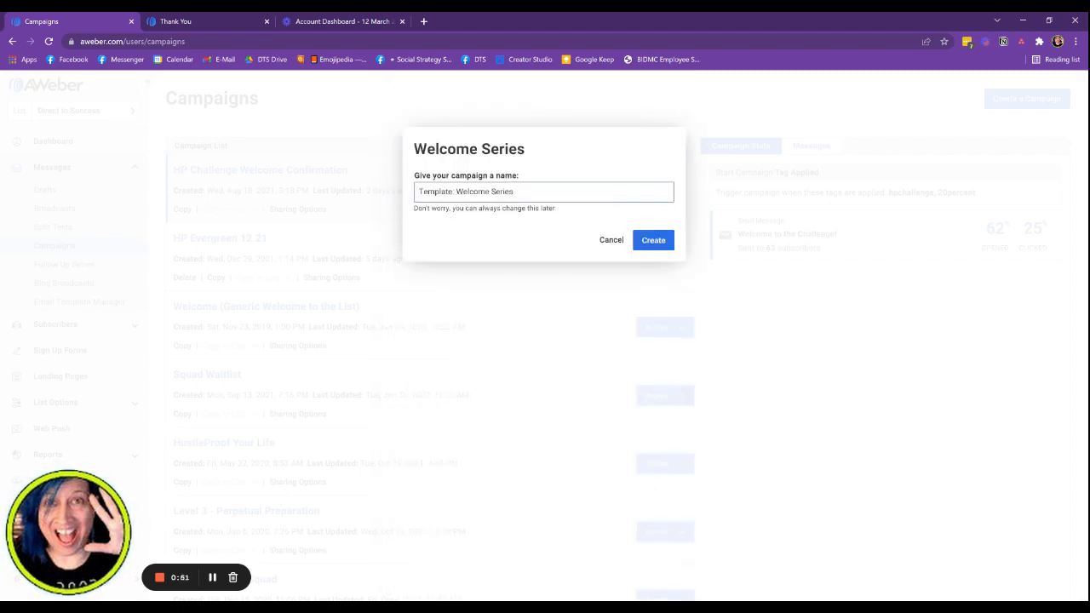
left_click_drag(456, 192, 419, 191)
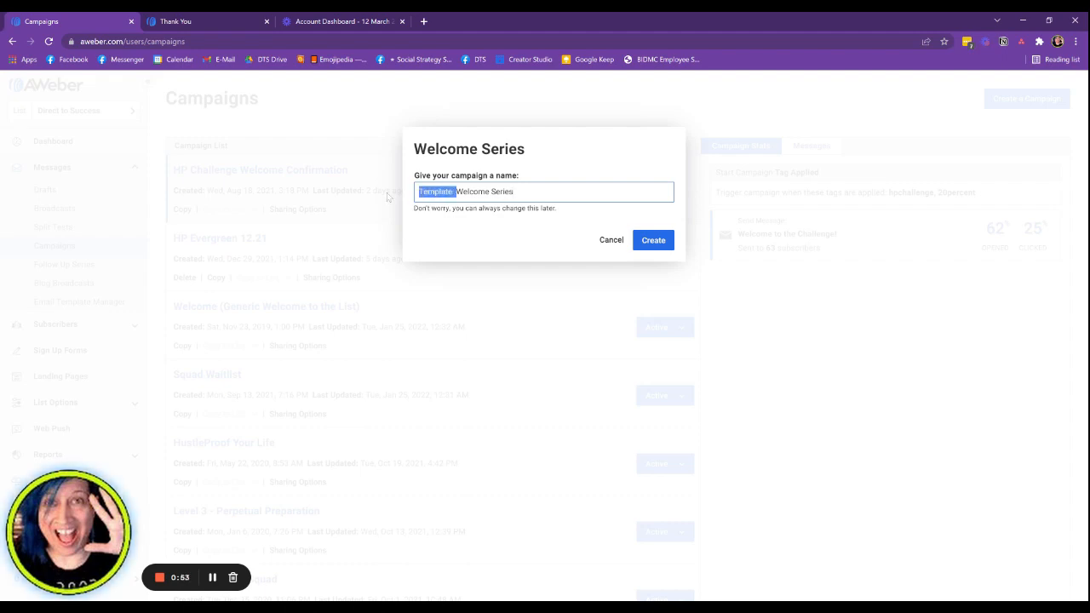
left_click(611, 239)
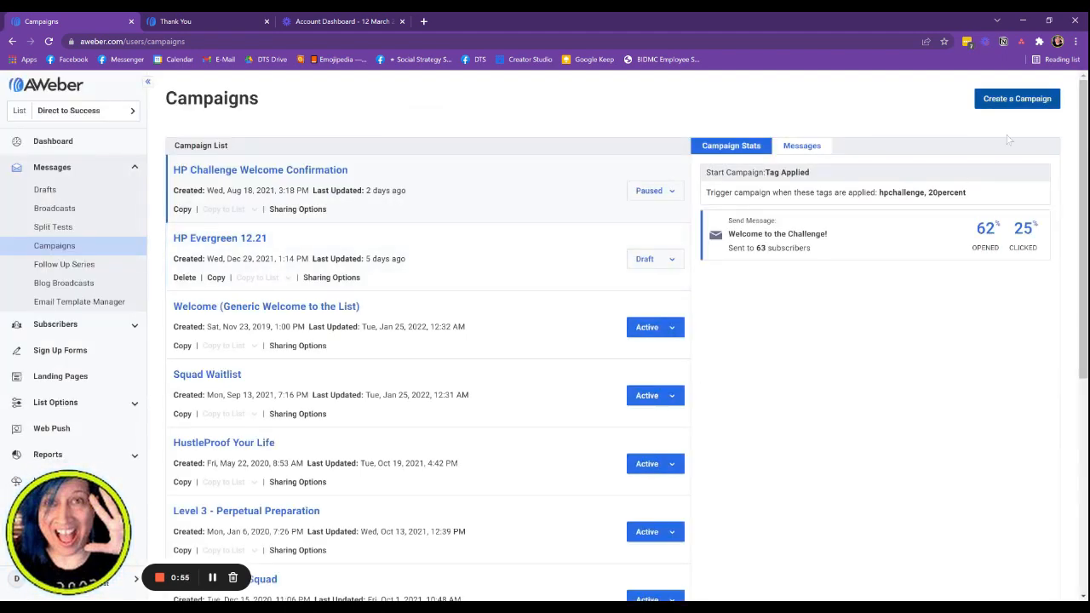
Create a new campaign from the Welcome Series template, keeping the name Template: Welcome Series.
left_click(1016, 98)
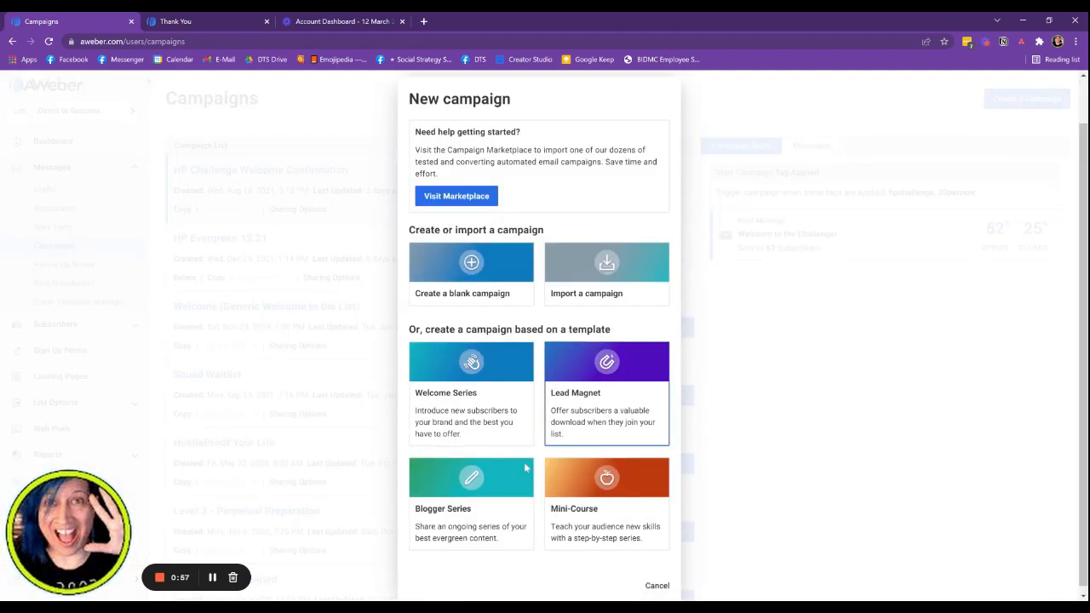
left_click(472, 391)
left_click(653, 240)
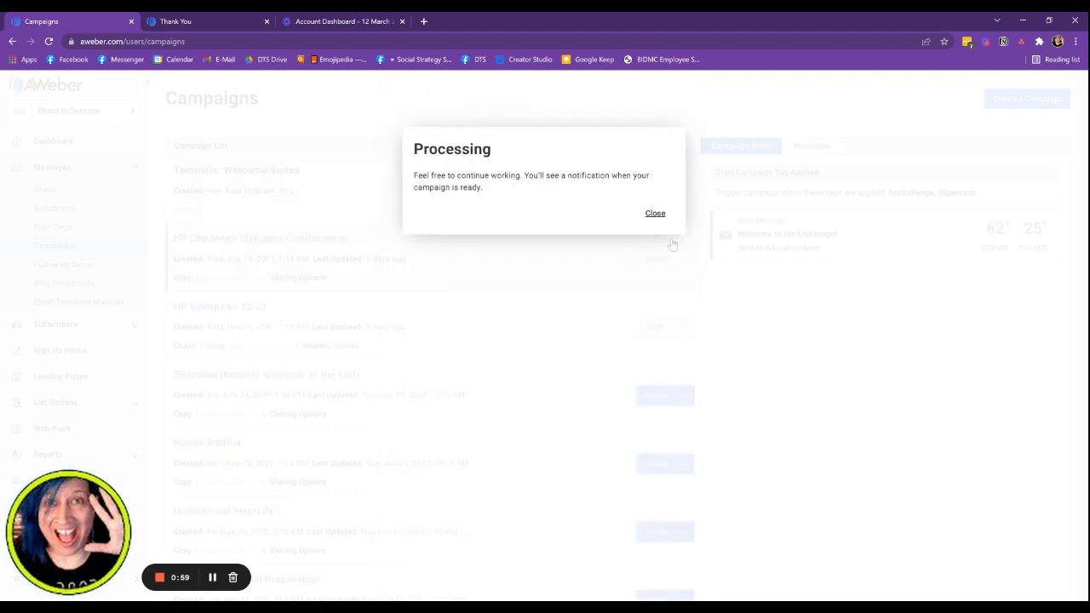
left_click(653, 213)
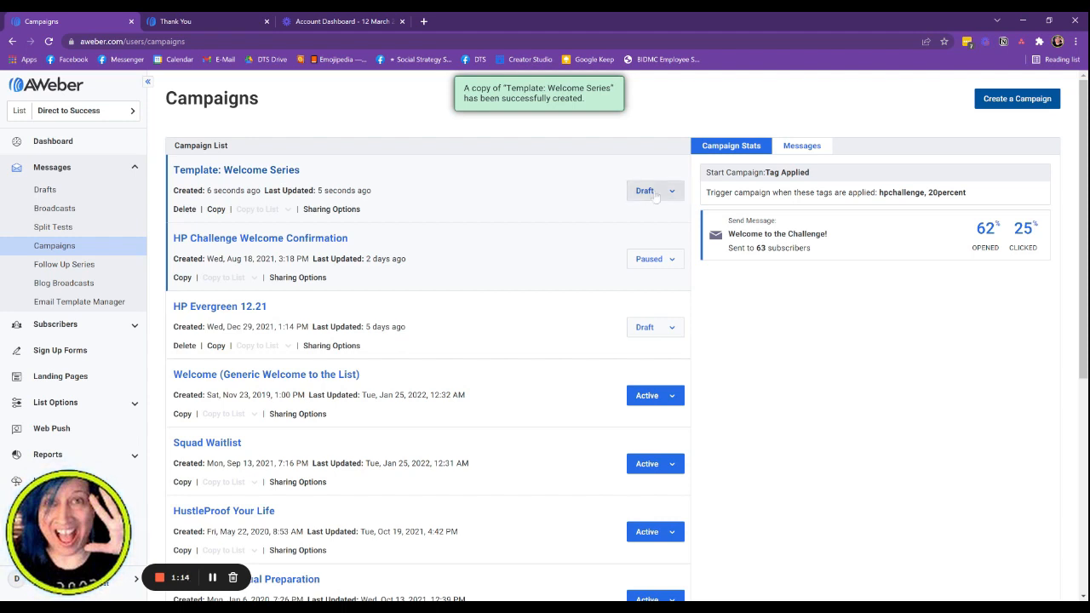
In the Template: Welcome Series campaign, replace the start trigger with Tag Applied, using the tag "s4l3 - creatingyourform".
left_click(255, 170)
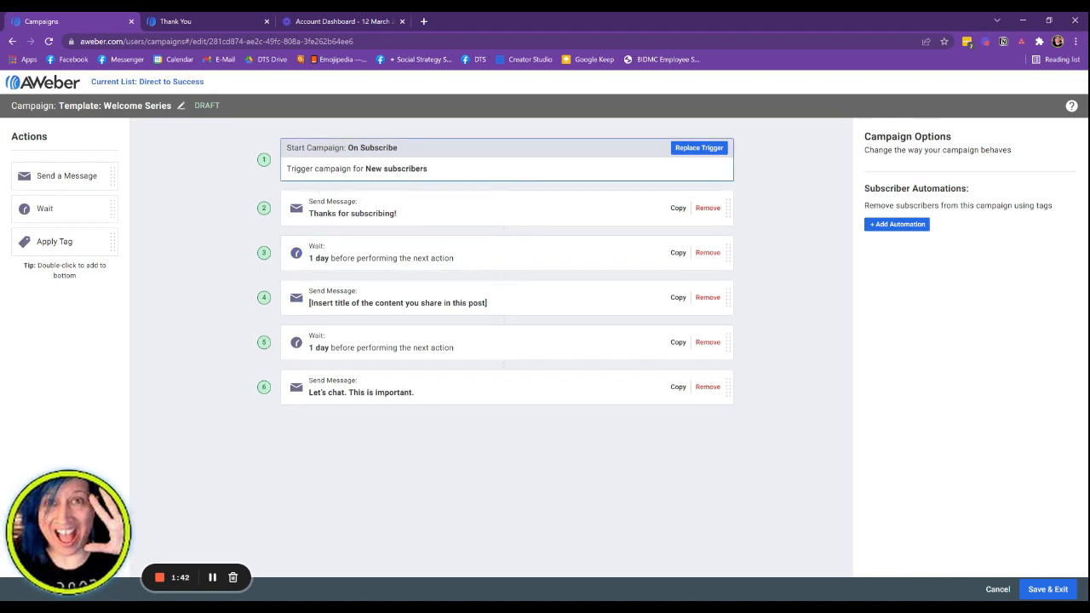
left_click(624, 172)
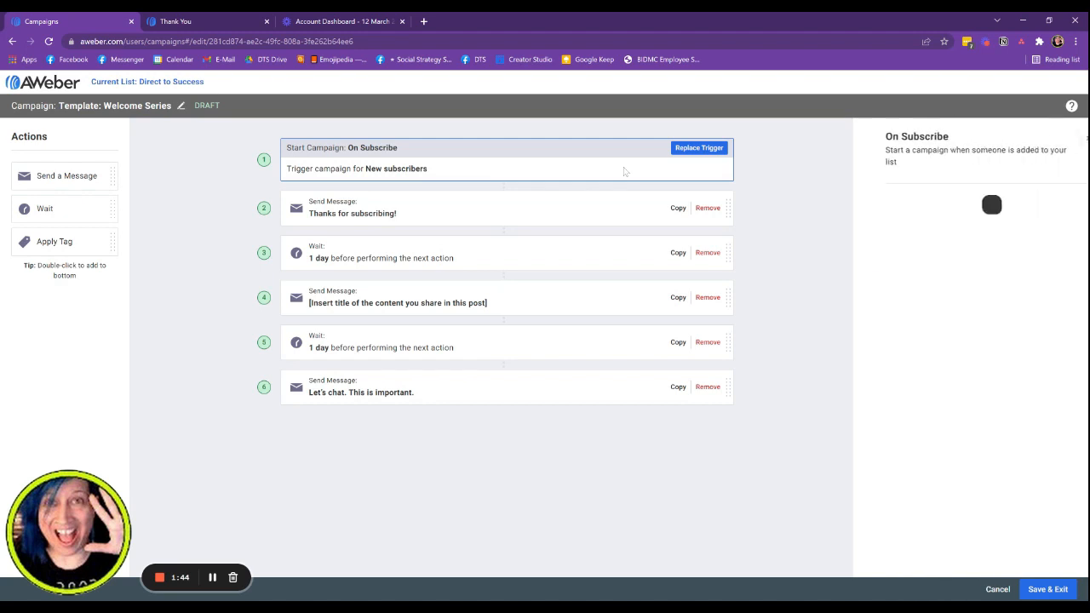
left_click(698, 152)
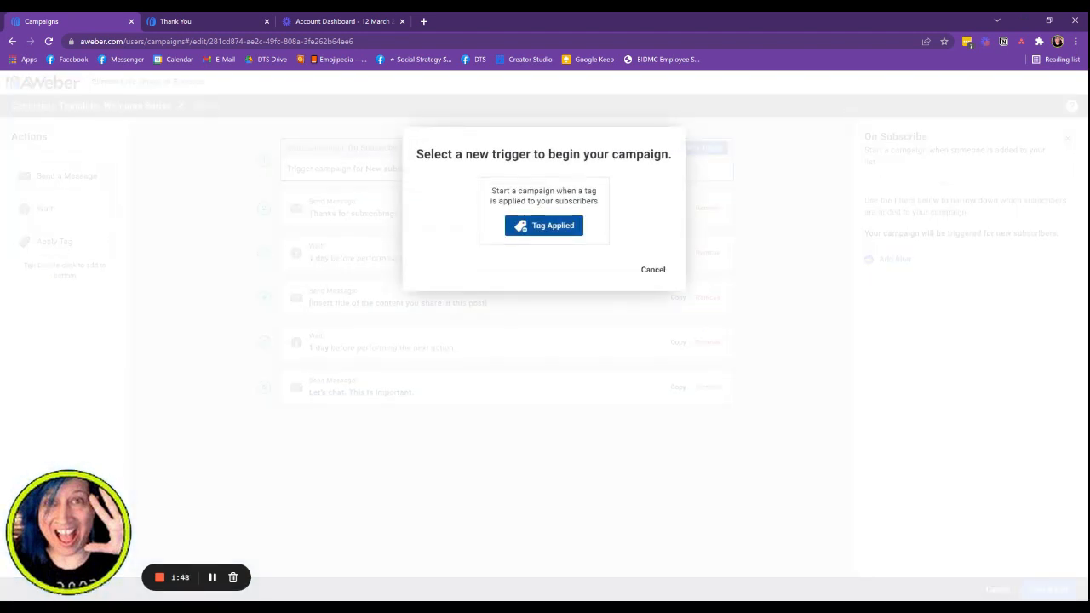
left_click(562, 233)
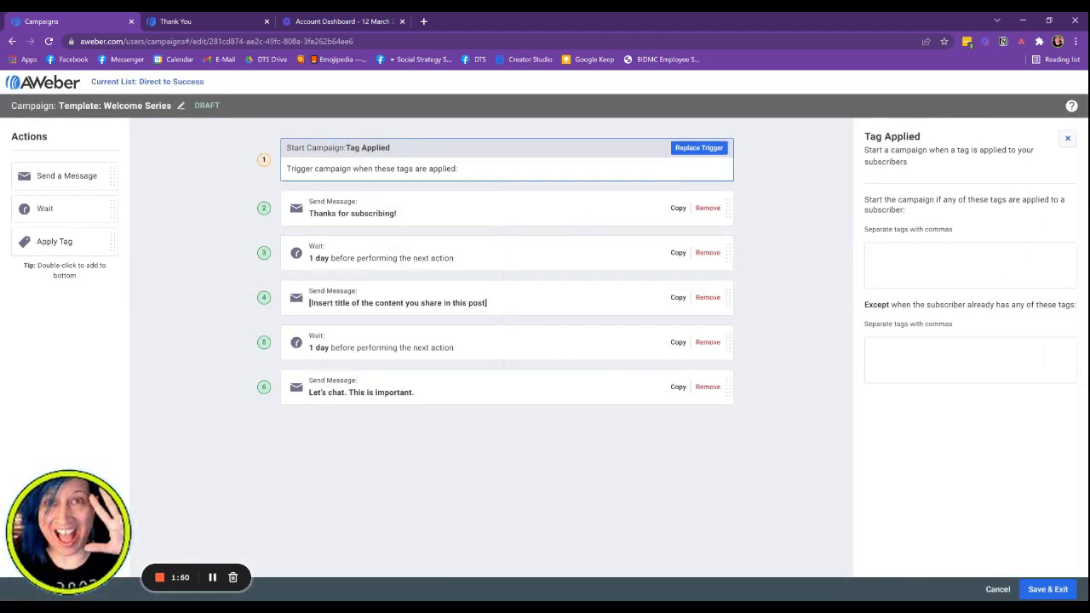
left_click(1002, 278)
type("s4")
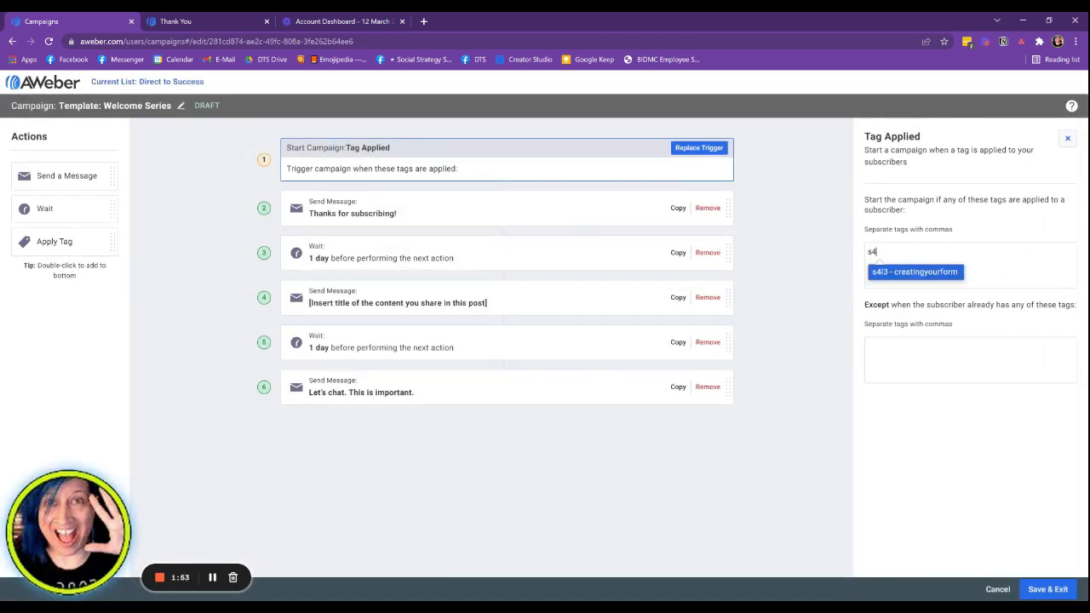
left_click(912, 273)
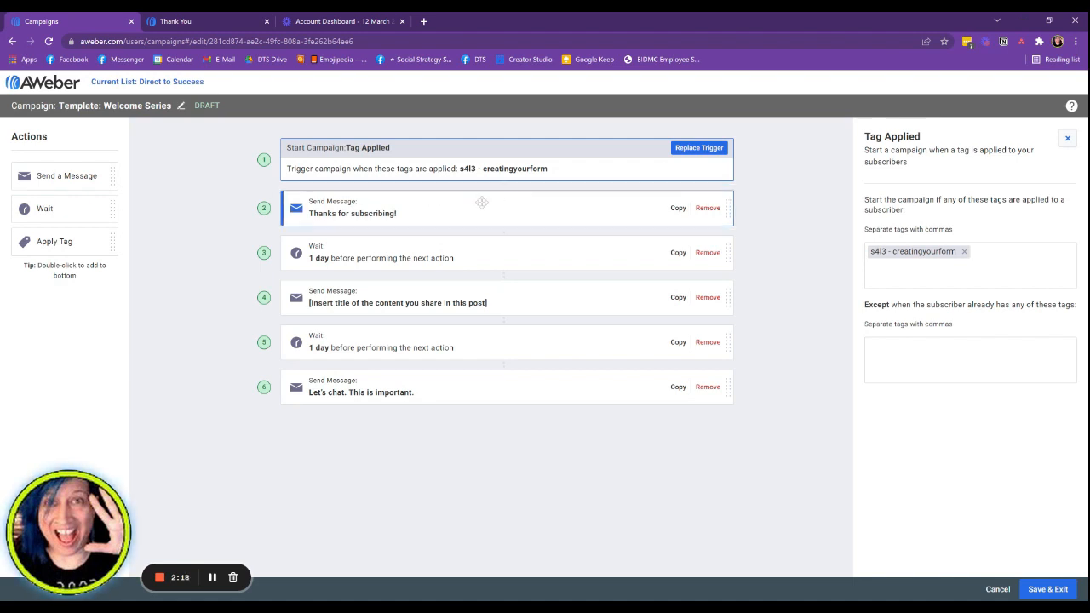
In the "Thanks for subscribing!" message, replace the logo placeholder with the star "S" badge from My Images, scaled to about 126 × 128 px.
left_click(362, 215)
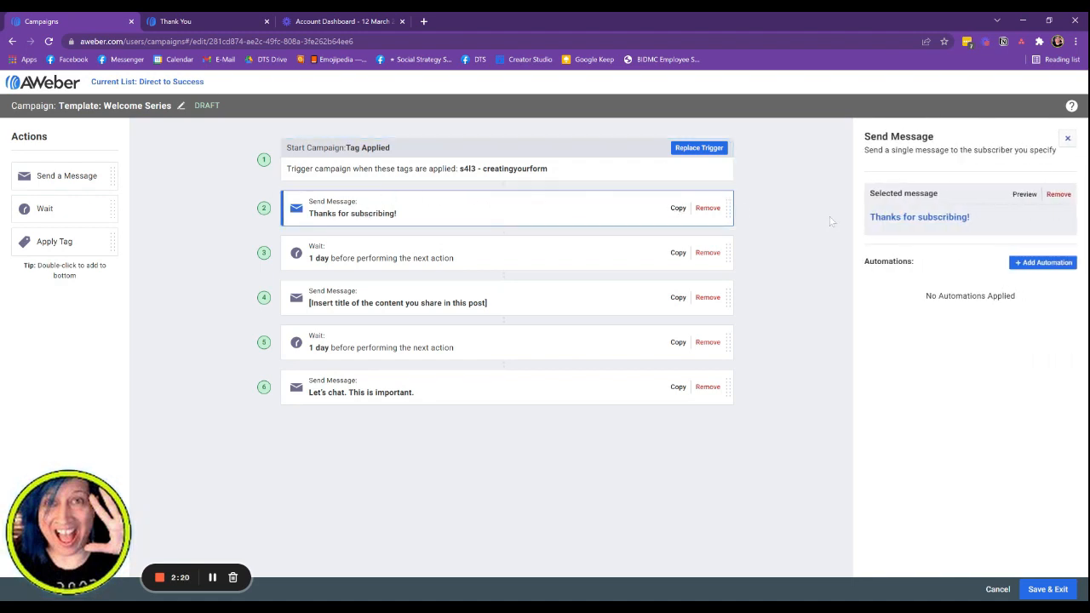
left_click(891, 220)
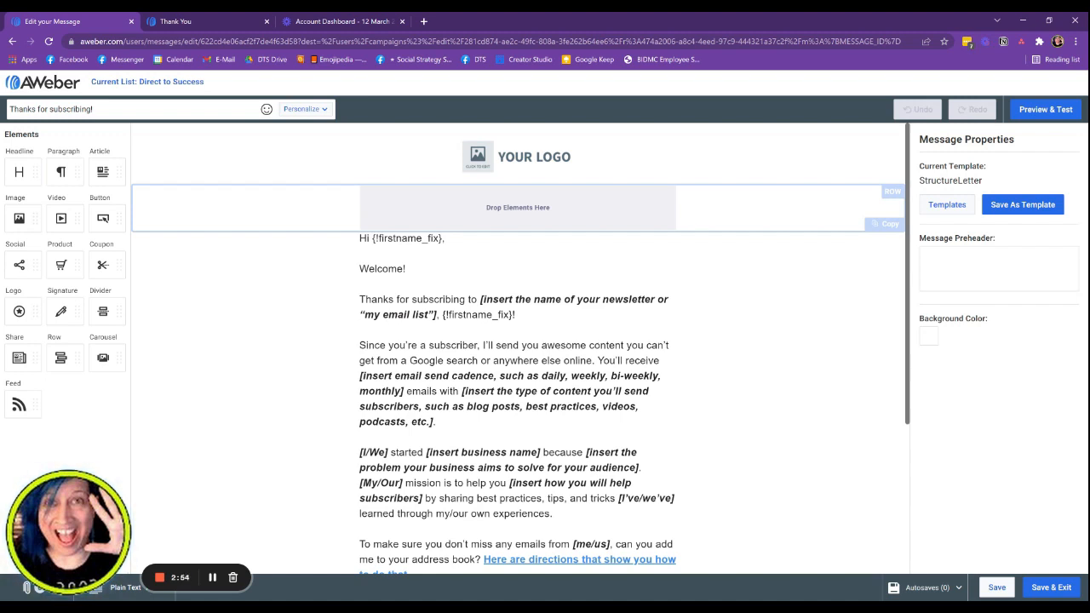
left_click_drag(74, 536, 86, 463)
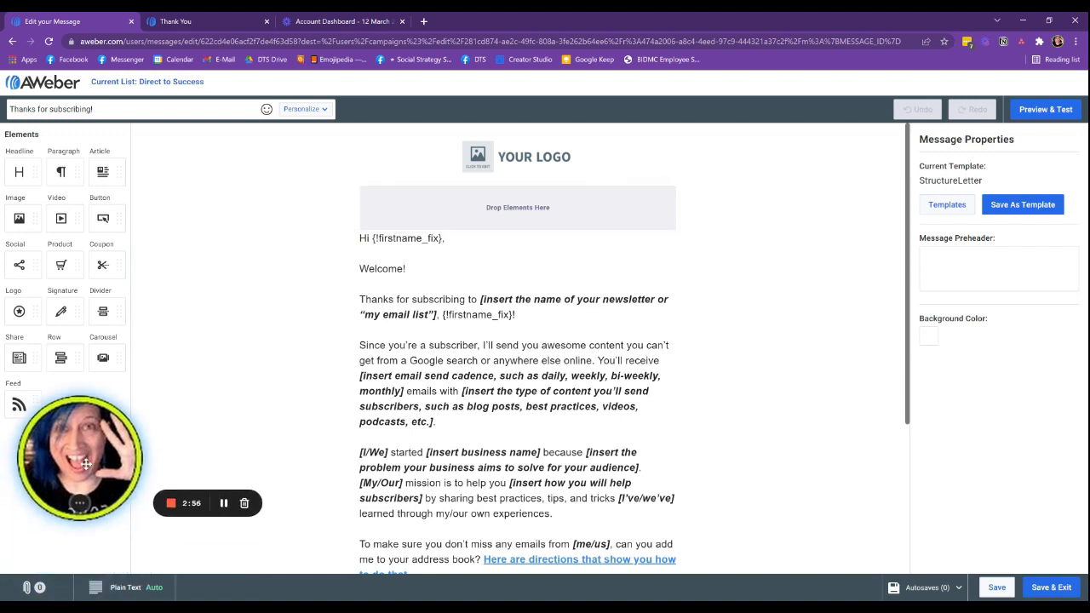
left_click(520, 157)
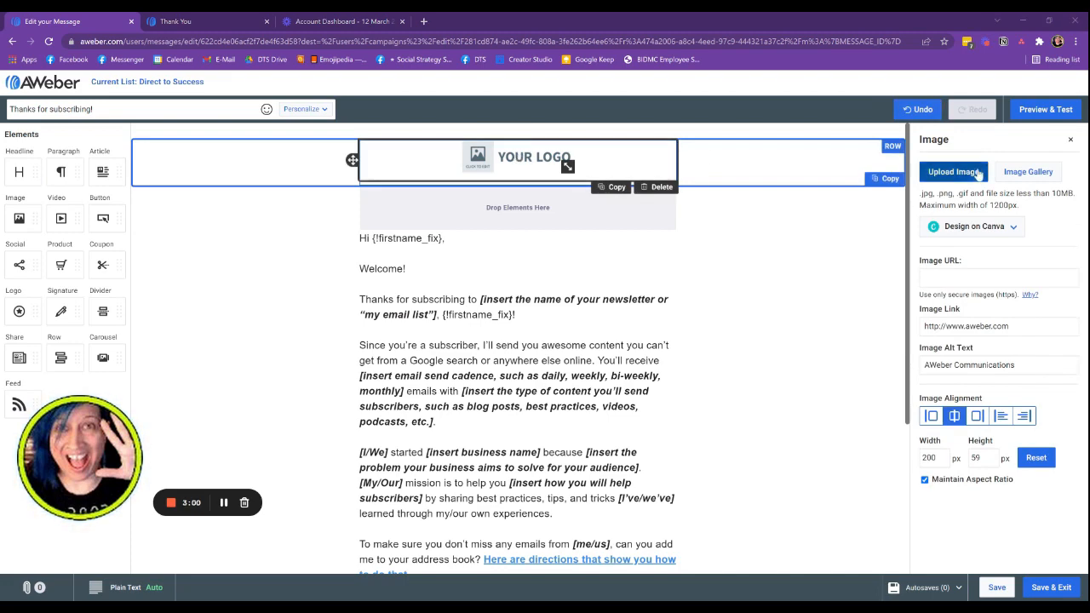
left_click(1028, 171)
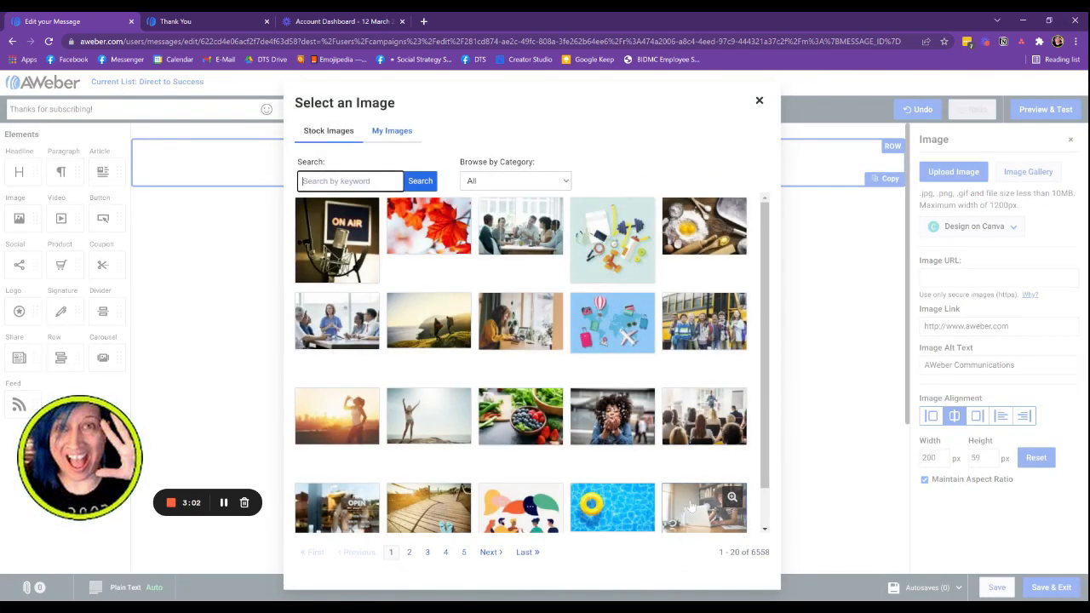
scroll(692, 505, "down", 1)
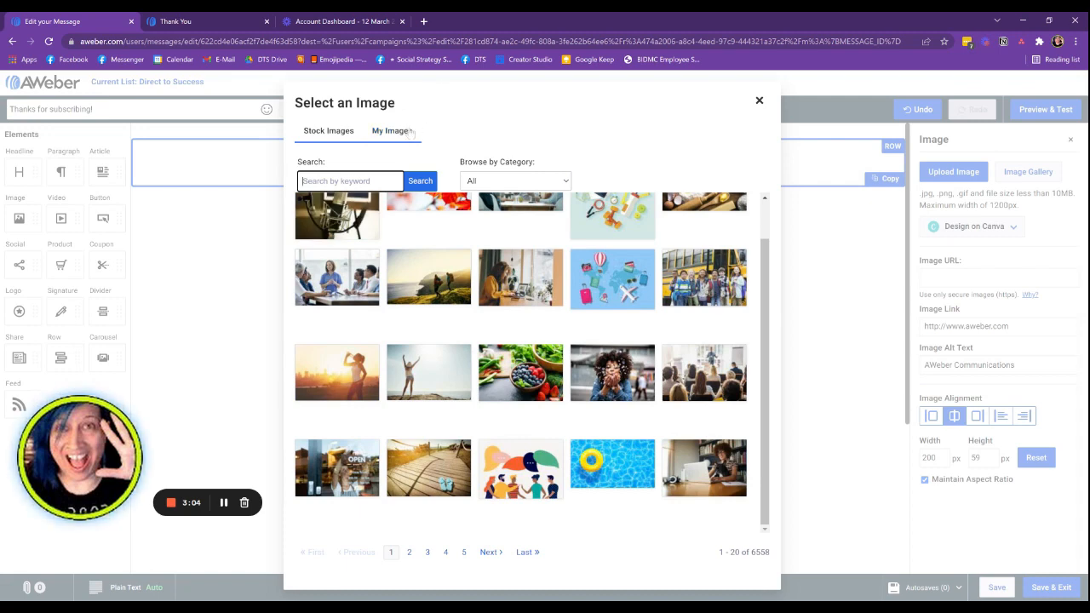
left_click(391, 130)
scroll(587, 502, "down", 1)
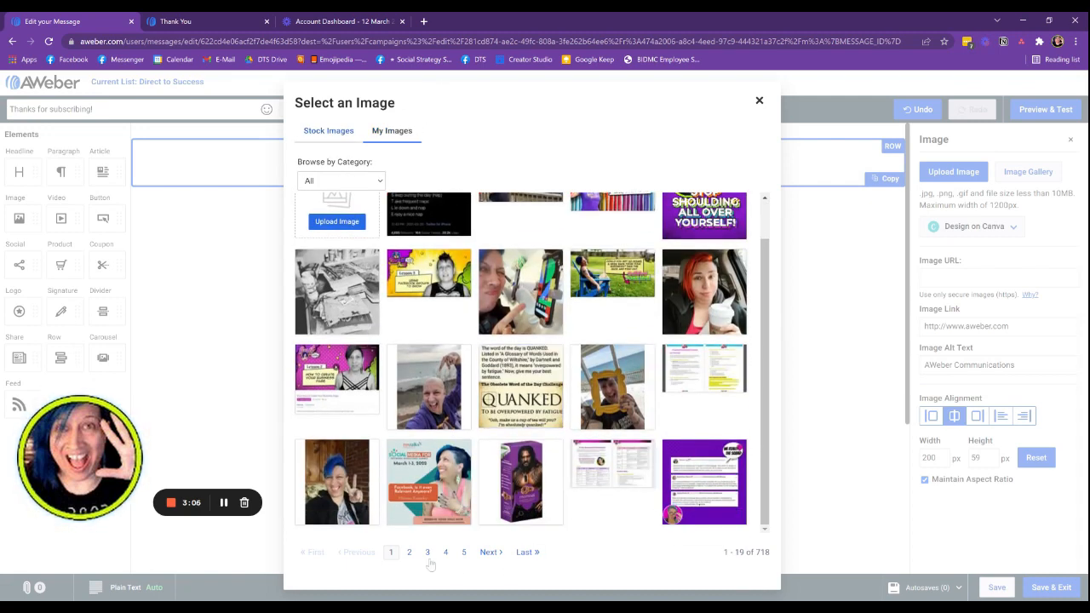
left_click(427, 553)
left_click(711, 510)
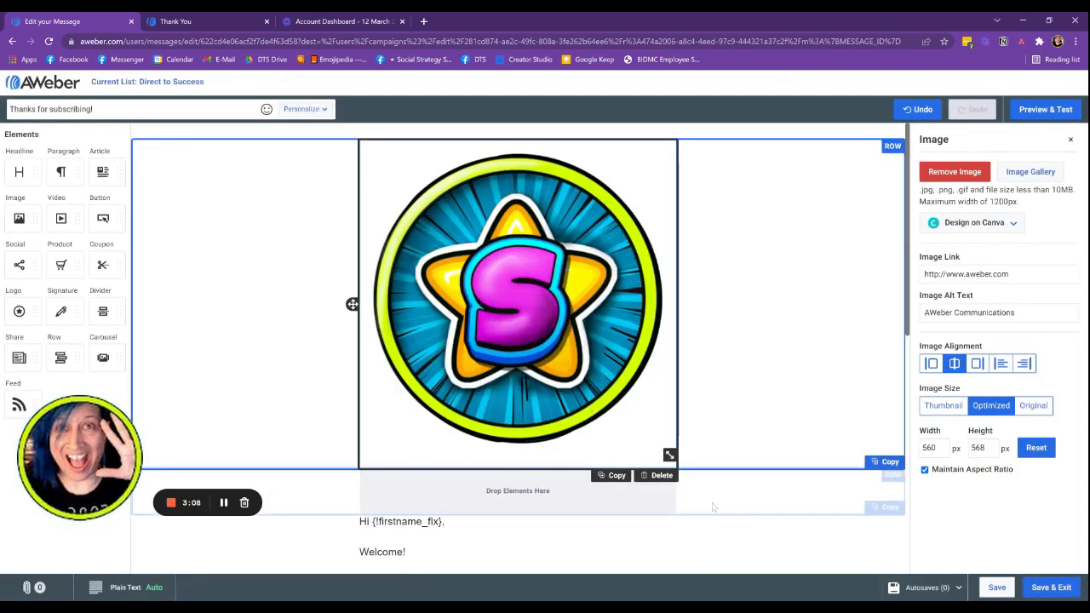
left_click_drag(670, 454, 473, 208)
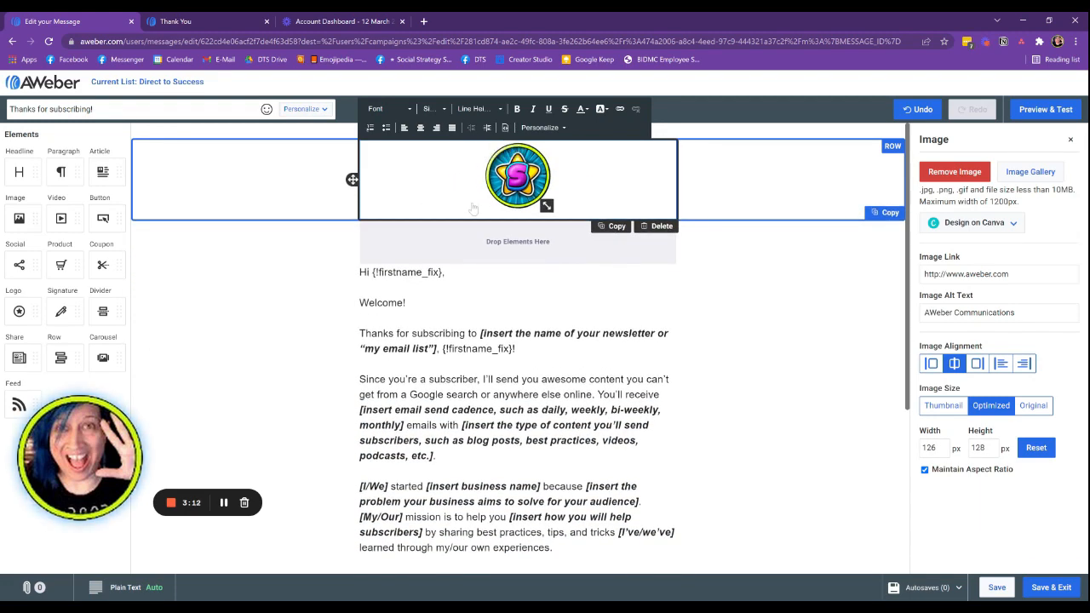
Add the paragraph "Download your freebie as an attachment from this email." below the "Thanks for subscribing to" paragraph.
left_click(352, 486)
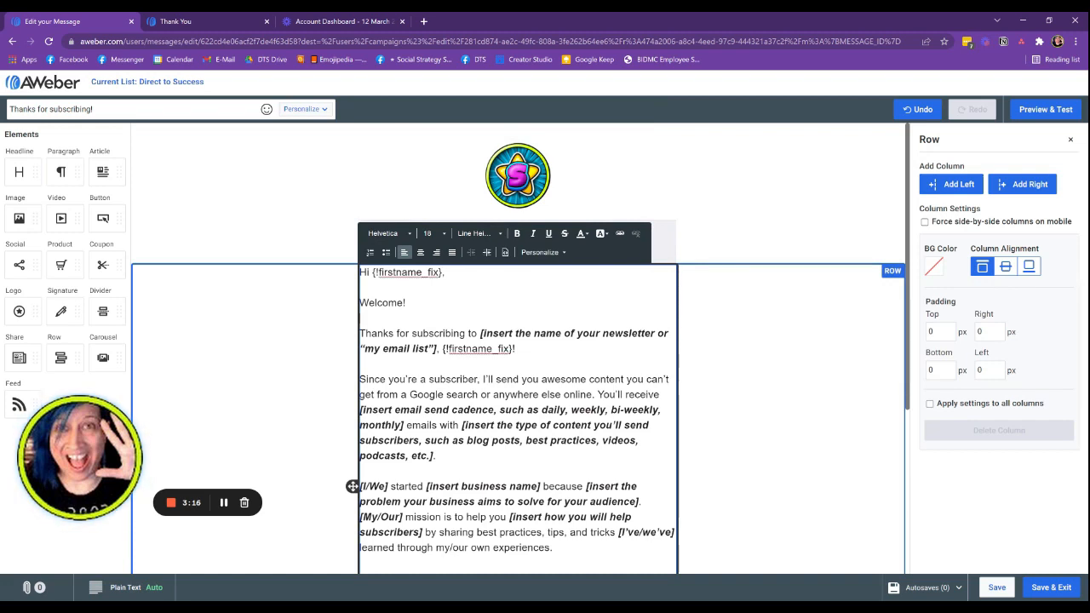
left_click_drag(480, 333, 446, 349)
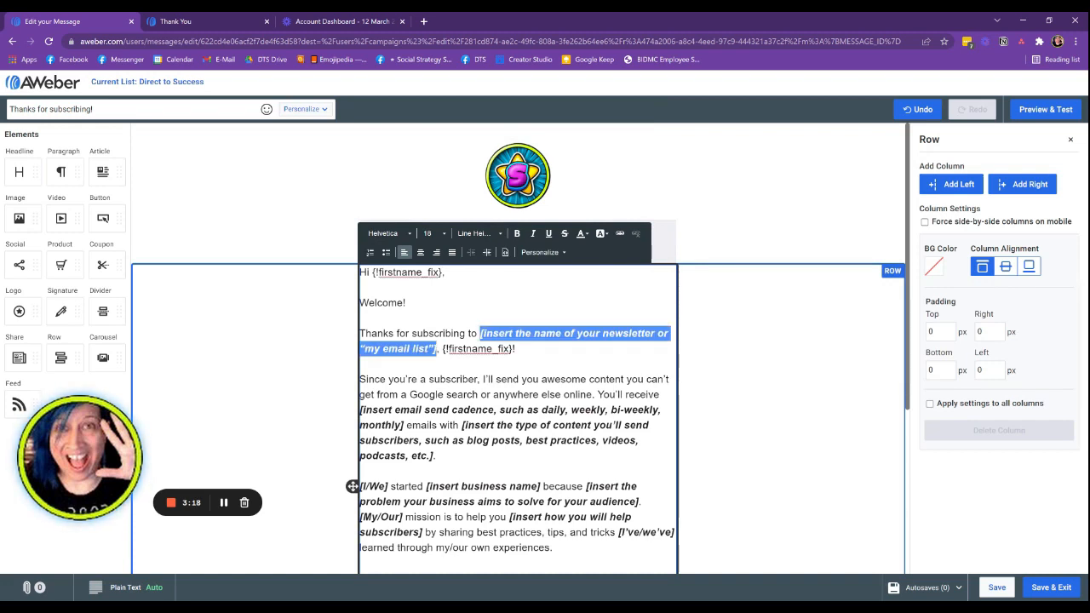
left_click(516, 349)
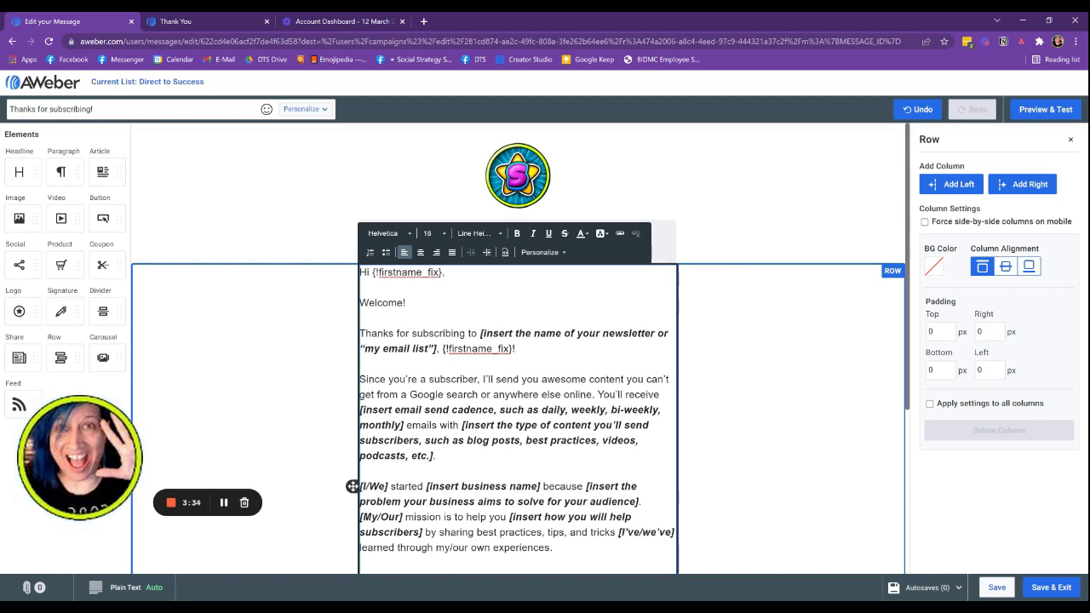
scroll(518, 409, "down", 1)
scroll(517, 392, "up", 1)
left_click_drag(440, 333, 515, 348)
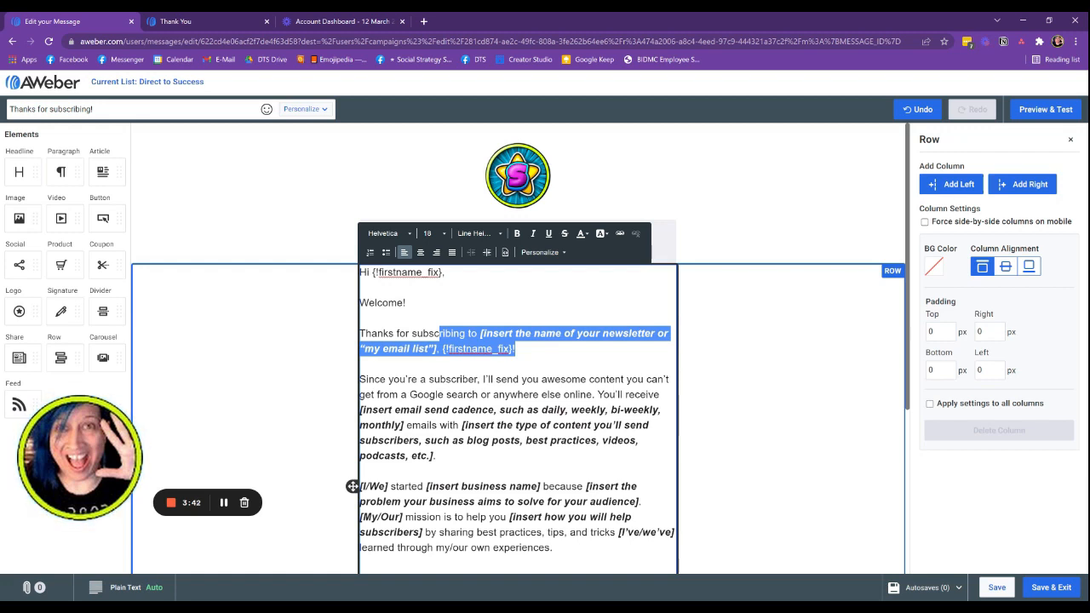
left_click(516, 349)
key("Return")
key("Return")
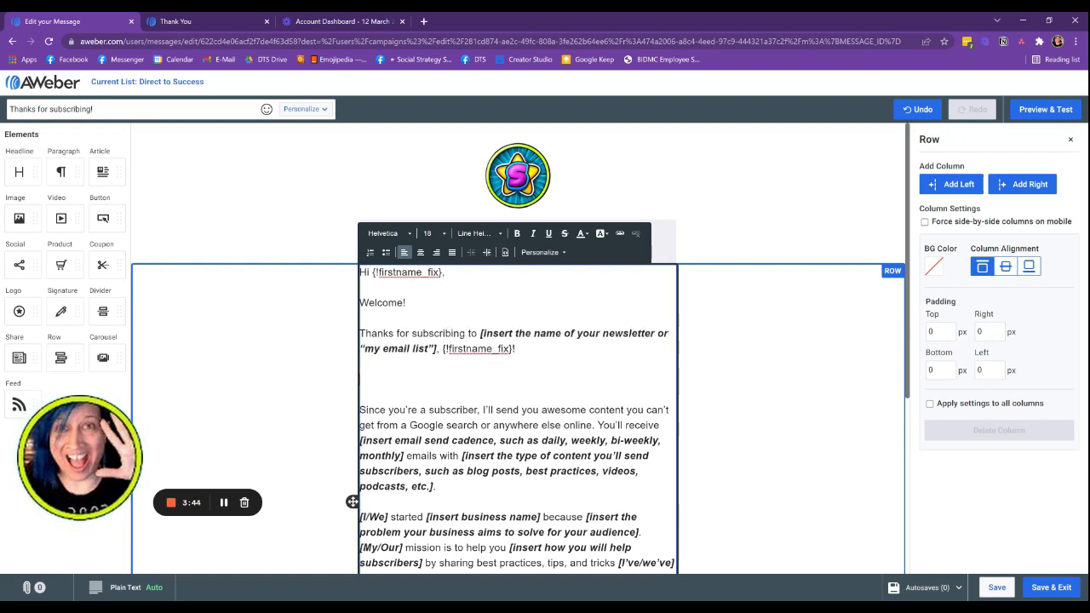
type("Download your freebie as an a")
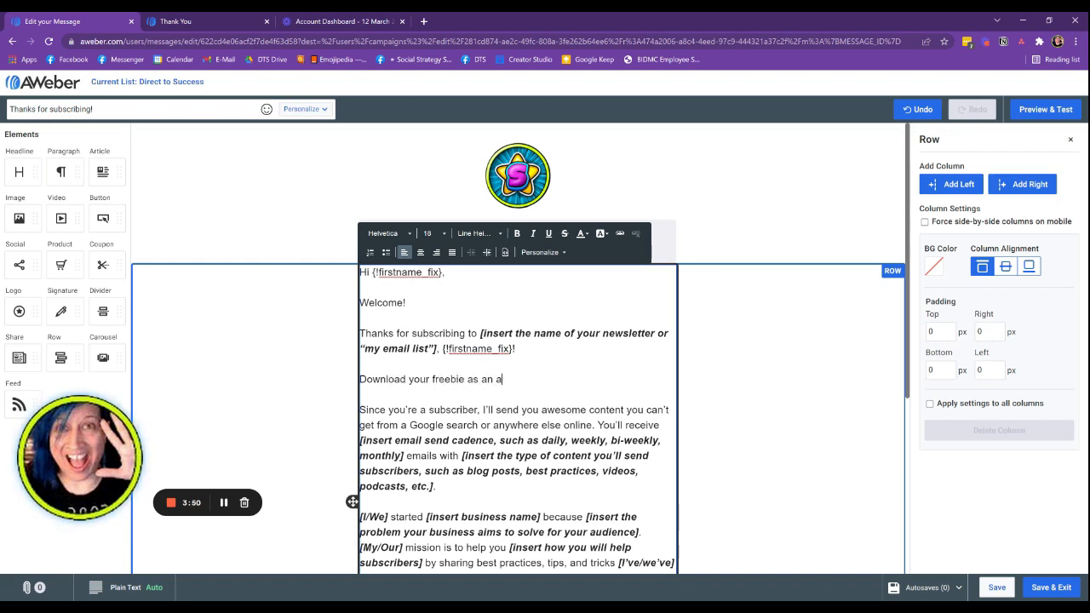
type("ttachment fro")
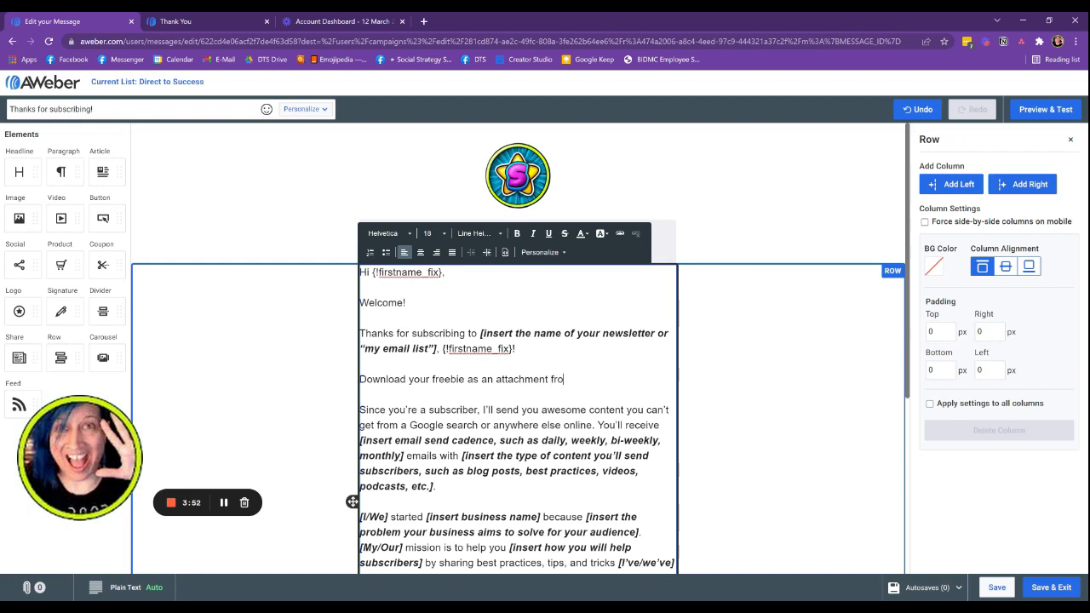
type("m this email.")
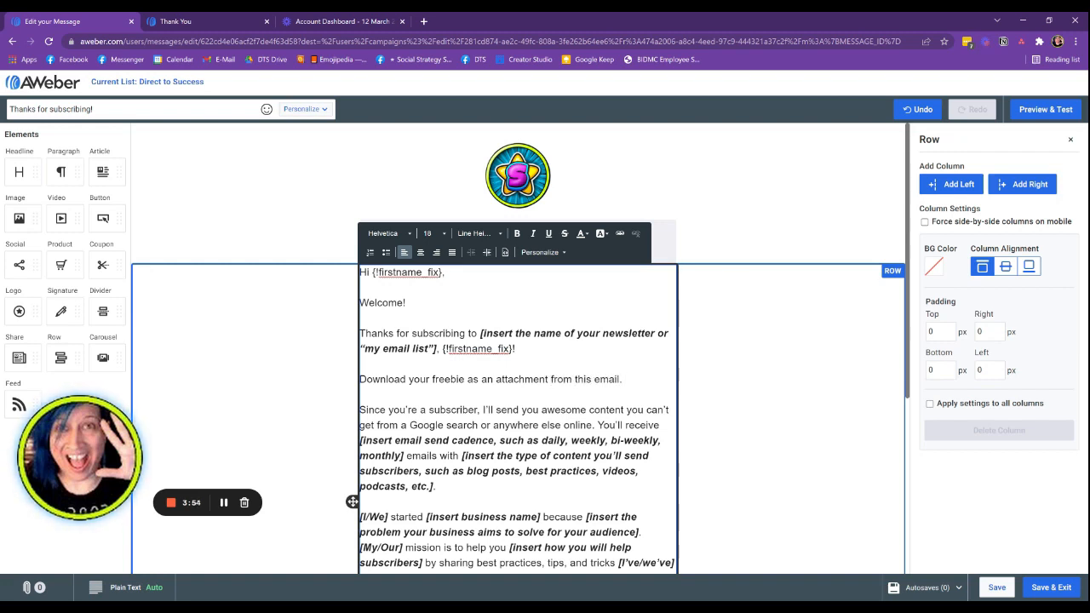
Attach the freebie file to the message, and save and exit the message editor.
left_click(38, 590)
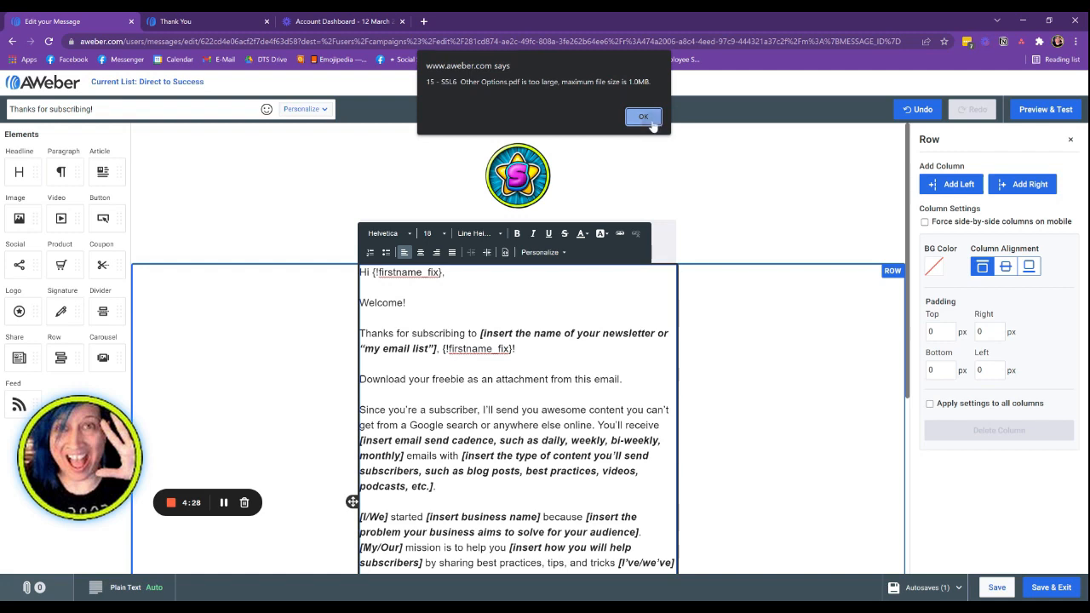
left_click(645, 118)
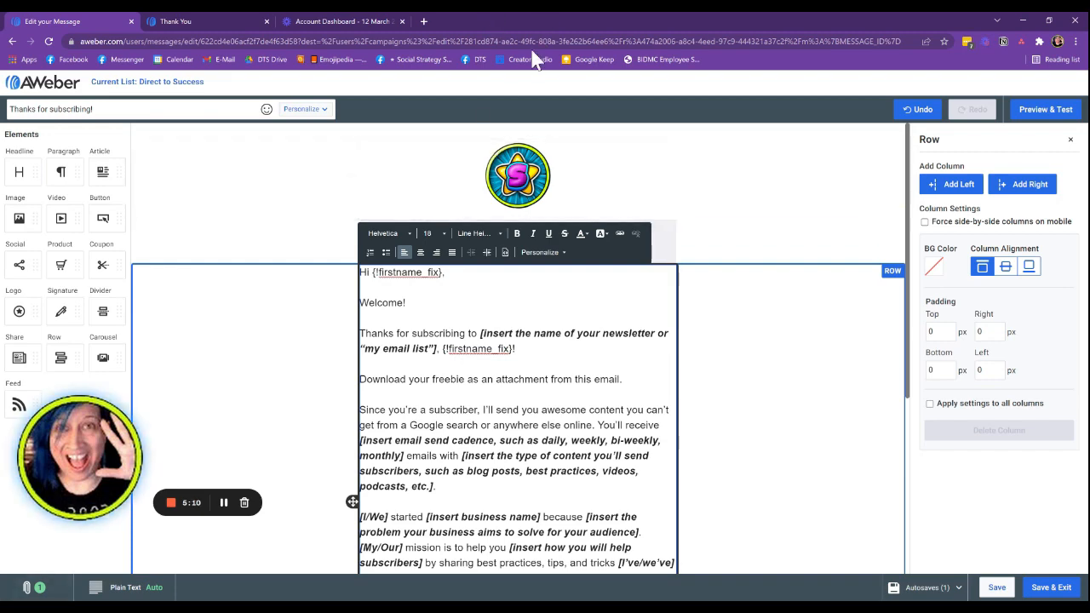
scroll(517, 341, "down", 4)
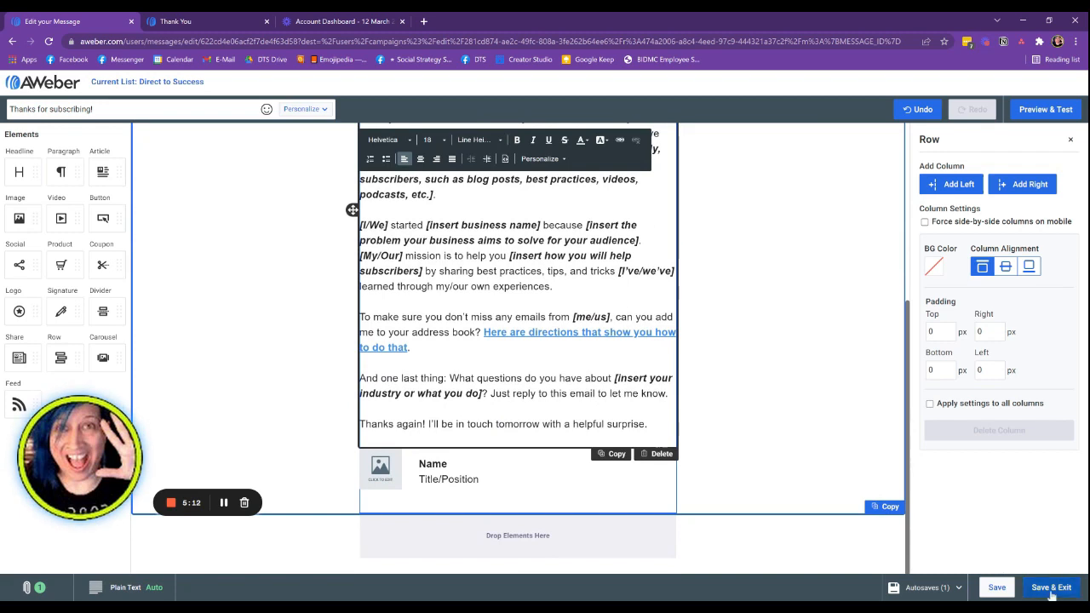
left_click(1052, 589)
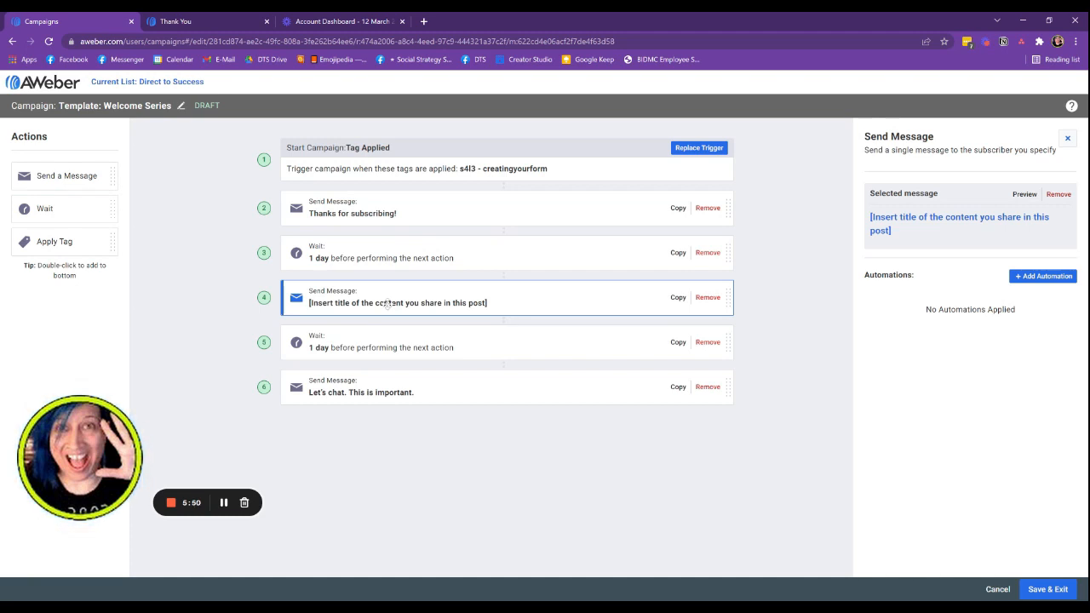
Add a 1-day Wait action at the end of the campaign, below the "Let's chat. This is important." message.
left_click_drag(47, 209, 377, 426)
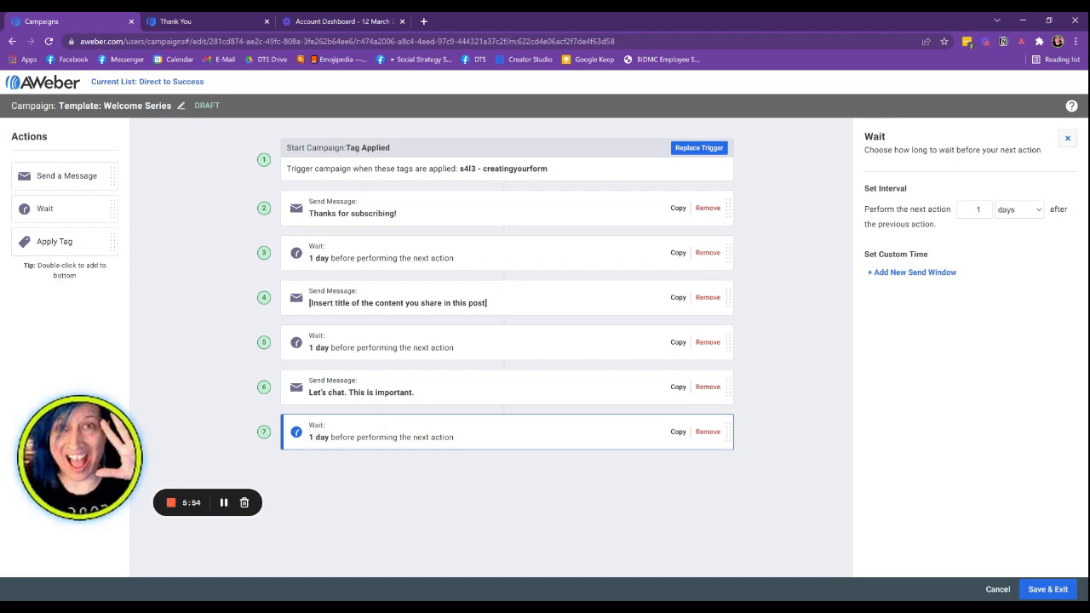
Add a Send a Message action at the end of the campaign, below the last Wait, using the draft "when are you NOT working?".
left_click_drag(66, 175, 489, 500)
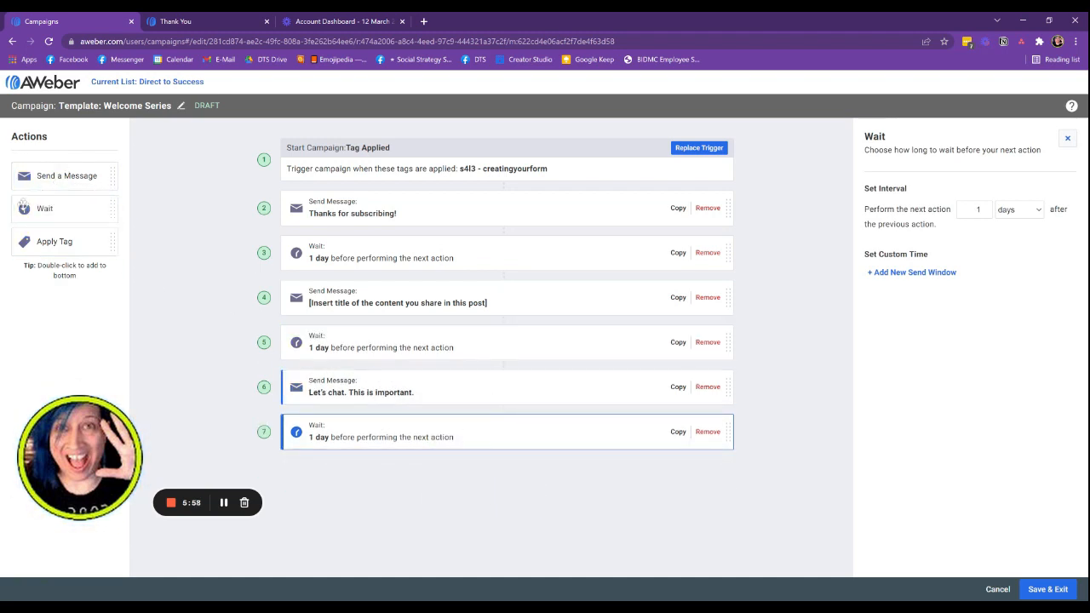
left_click_drag(67, 175, 453, 474)
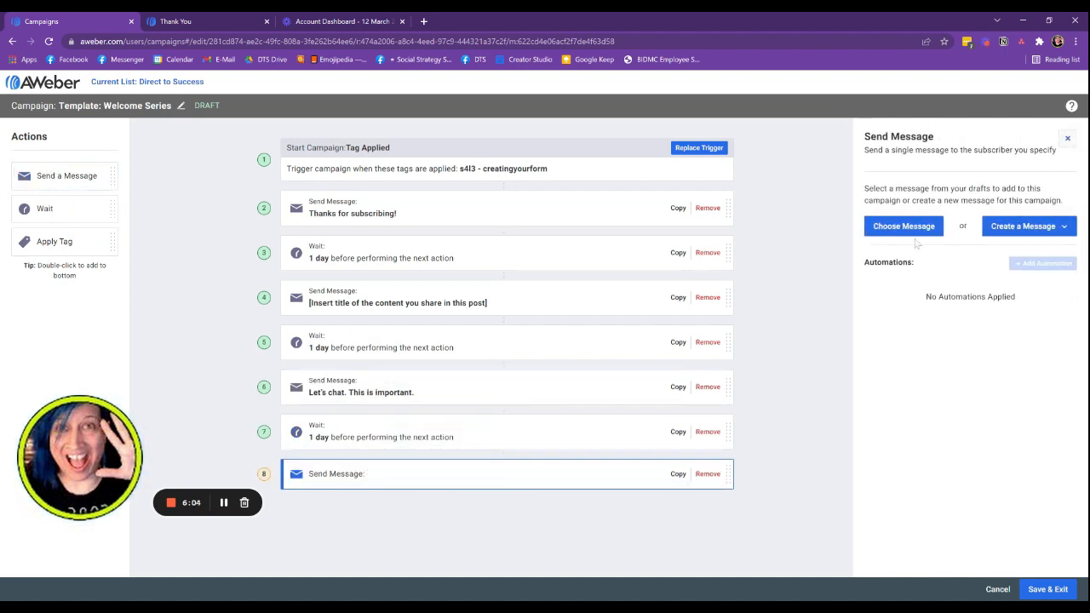
left_click(1049, 226)
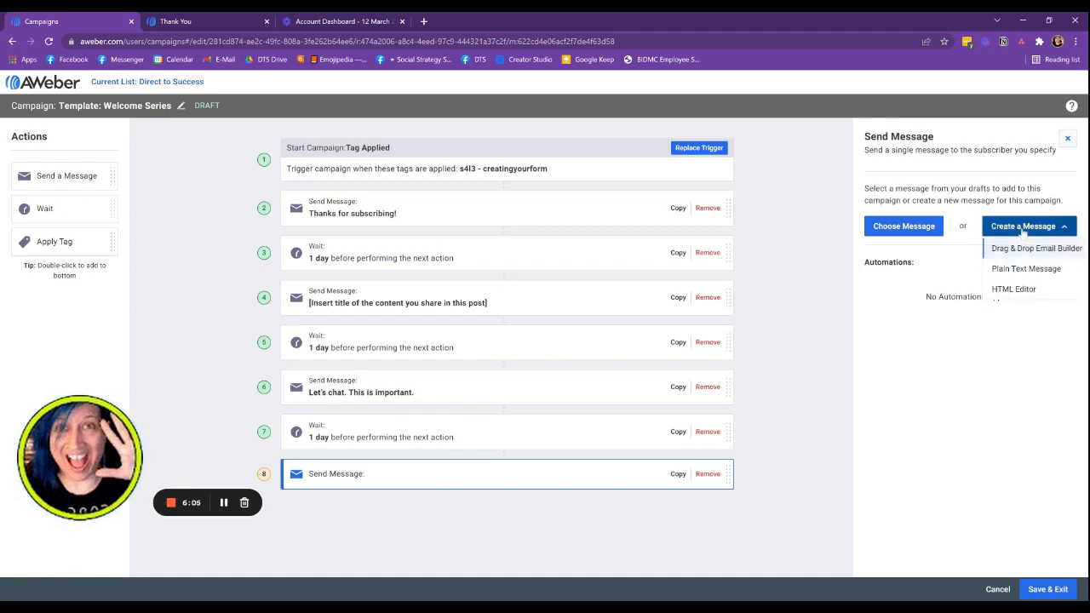
left_click(914, 229)
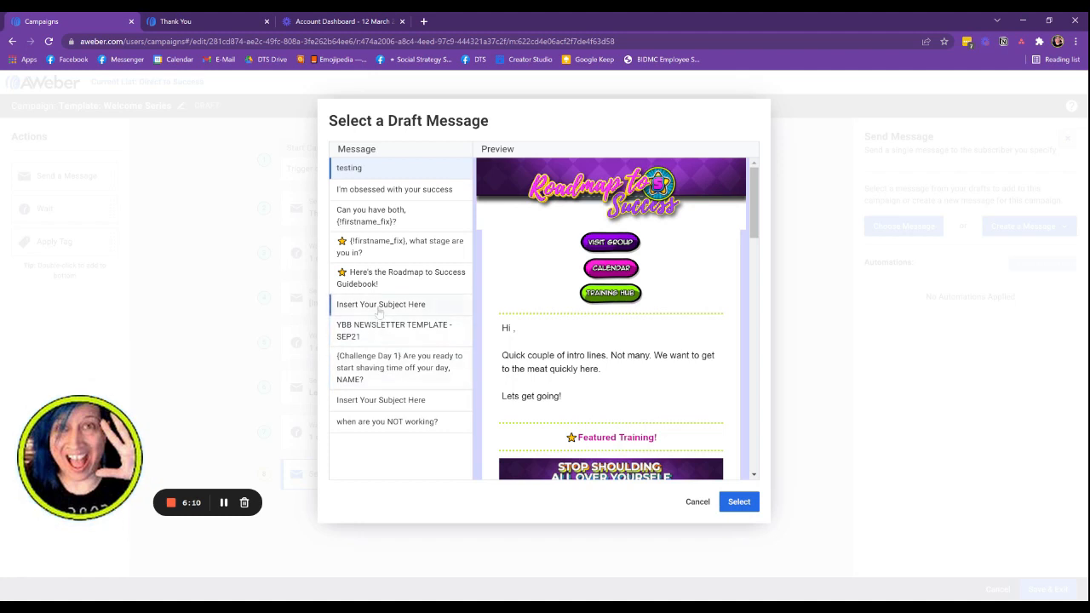
left_click(382, 189)
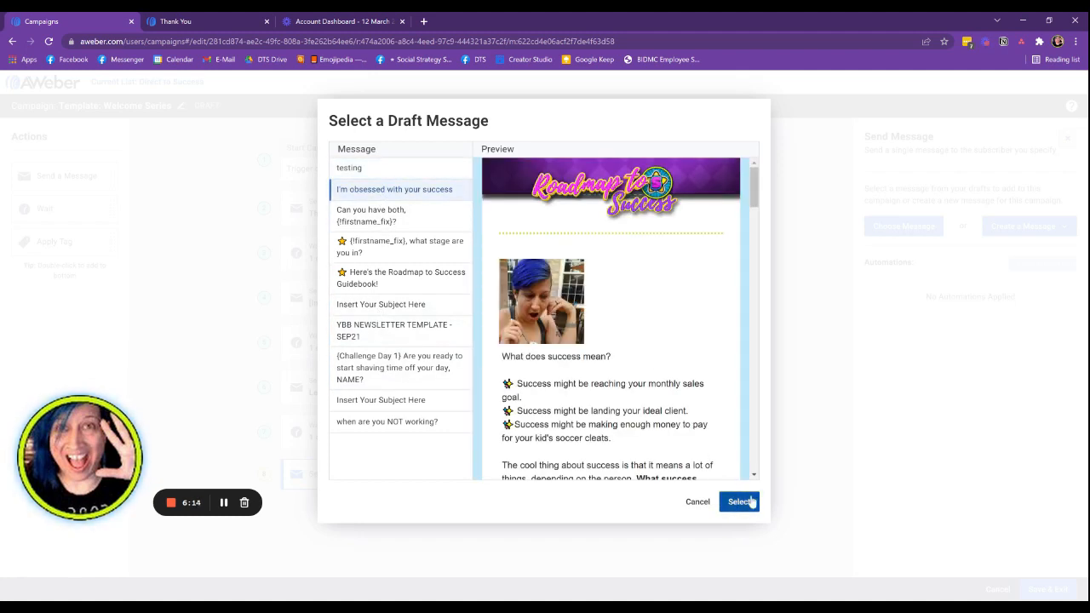
left_click(390, 422)
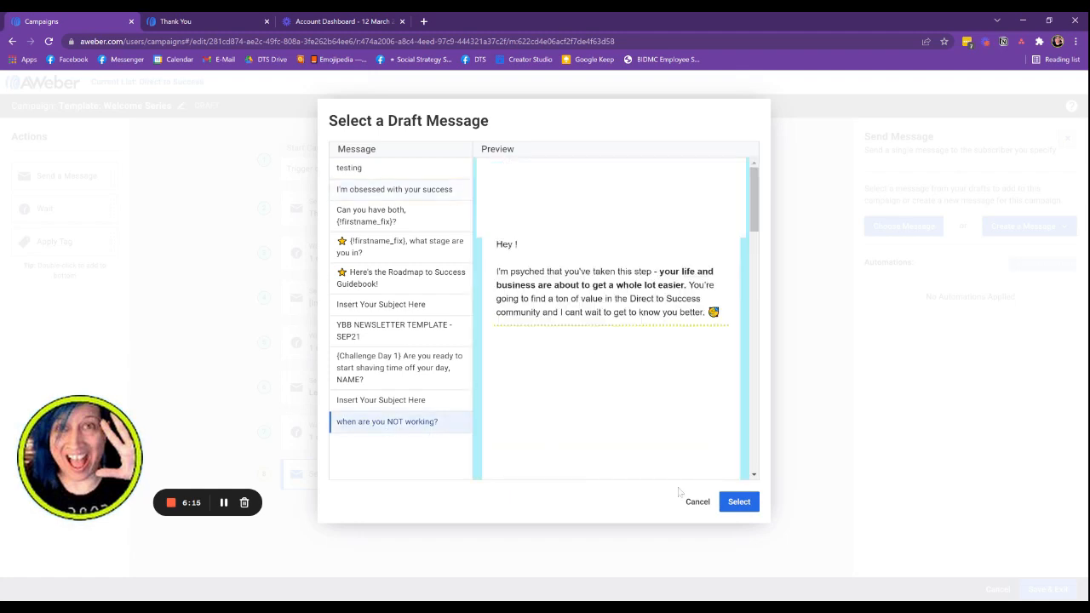
left_click(738, 501)
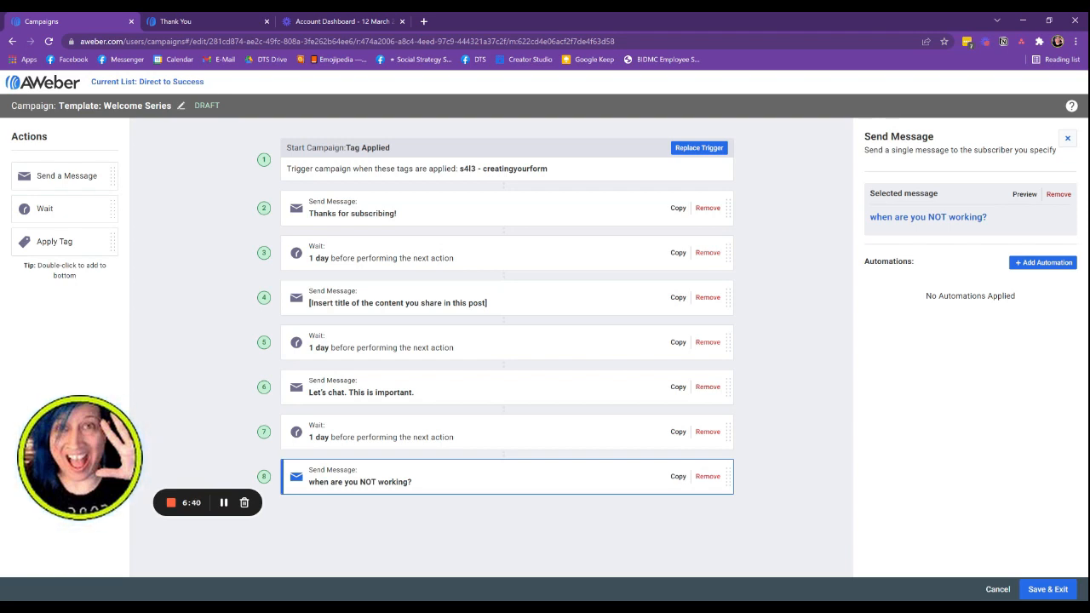
Save and exit the campaign editor, and activate the "Template: Welcome Series" campaign.
left_click(1047, 589)
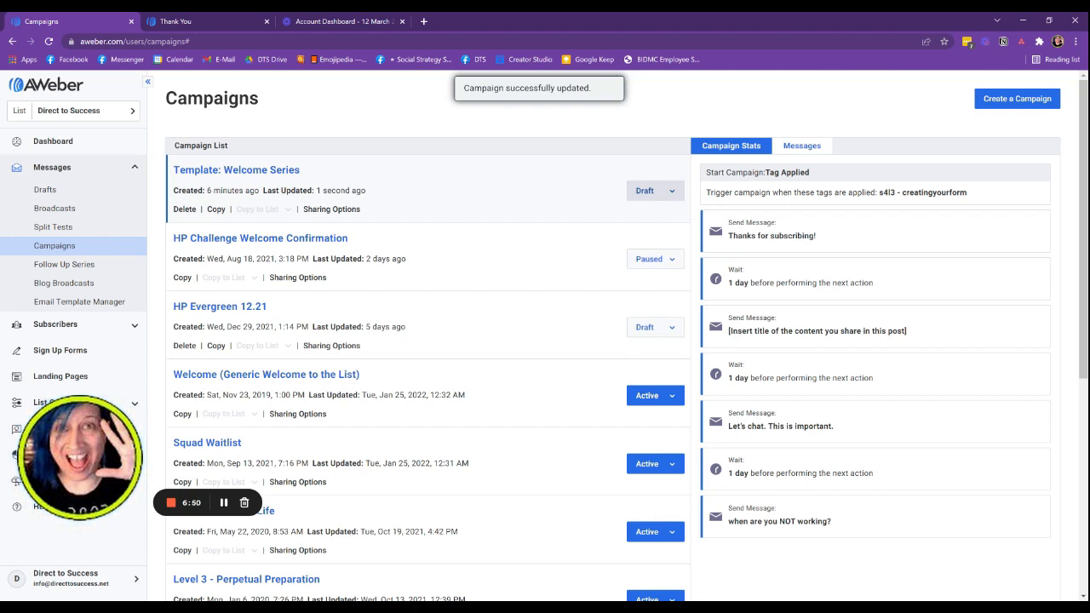
left_click(658, 200)
left_click(658, 223)
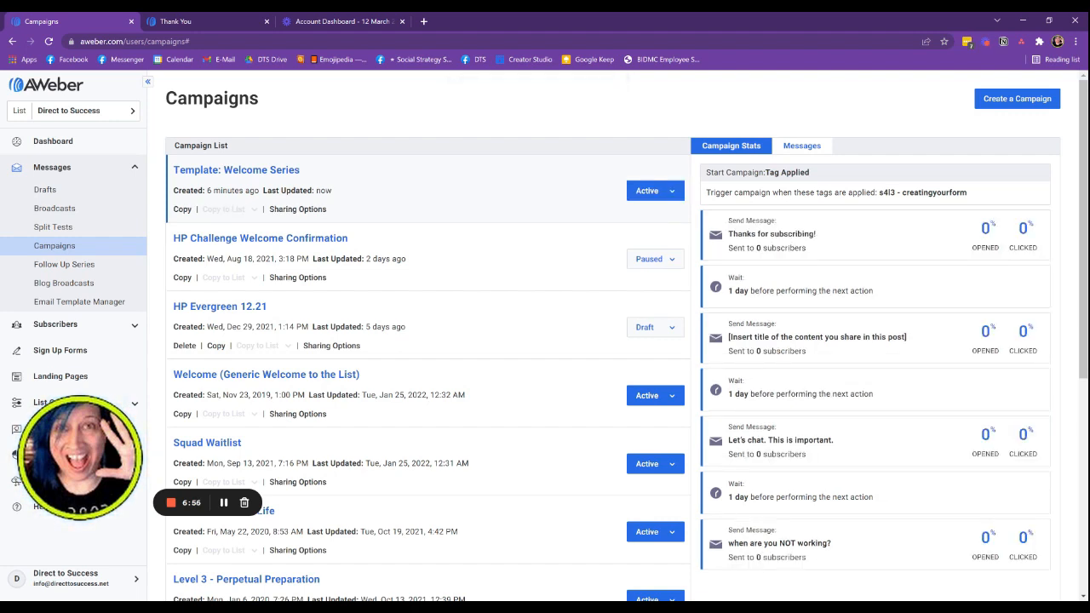
Return to the sign-up form from the Thank You page, fill in a new test subscriber's name and email, and submit it.
left_click(201, 22)
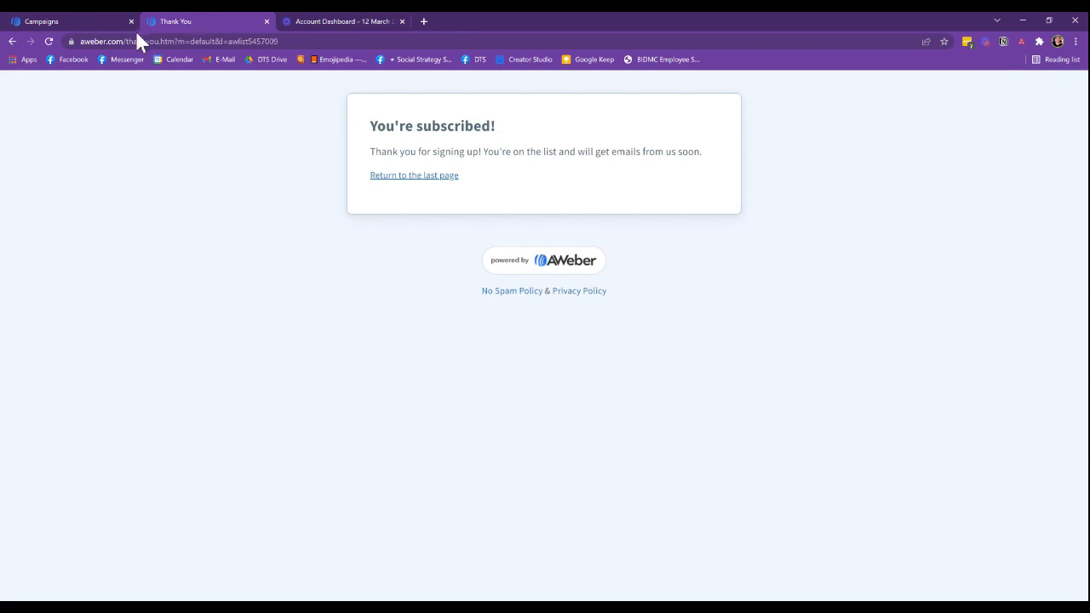
left_click(404, 175)
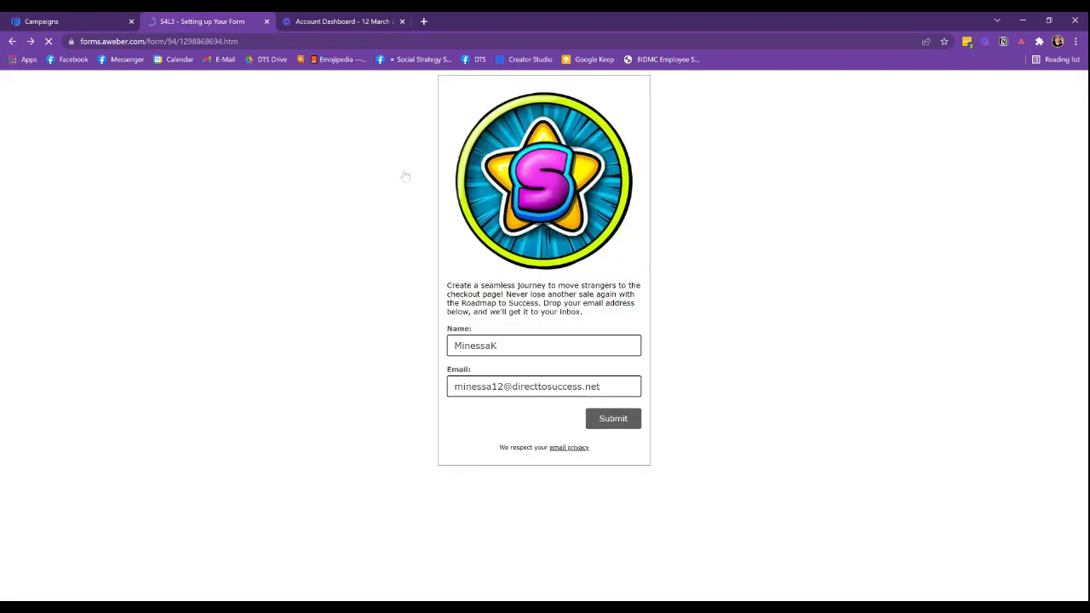
left_click(504, 390)
key("BackSpace")
type("4")
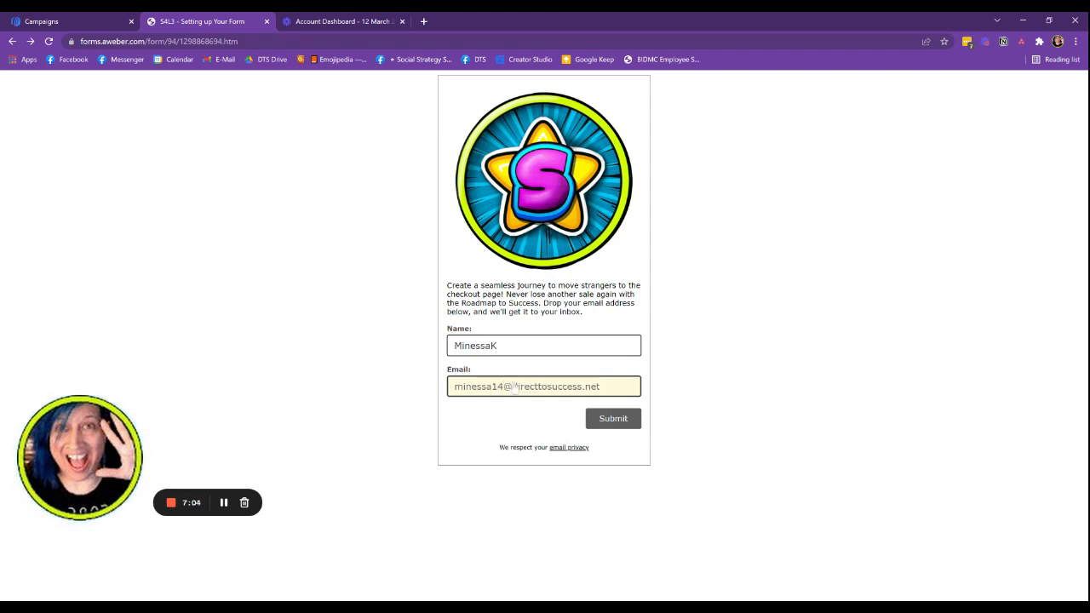
left_click(539, 345)
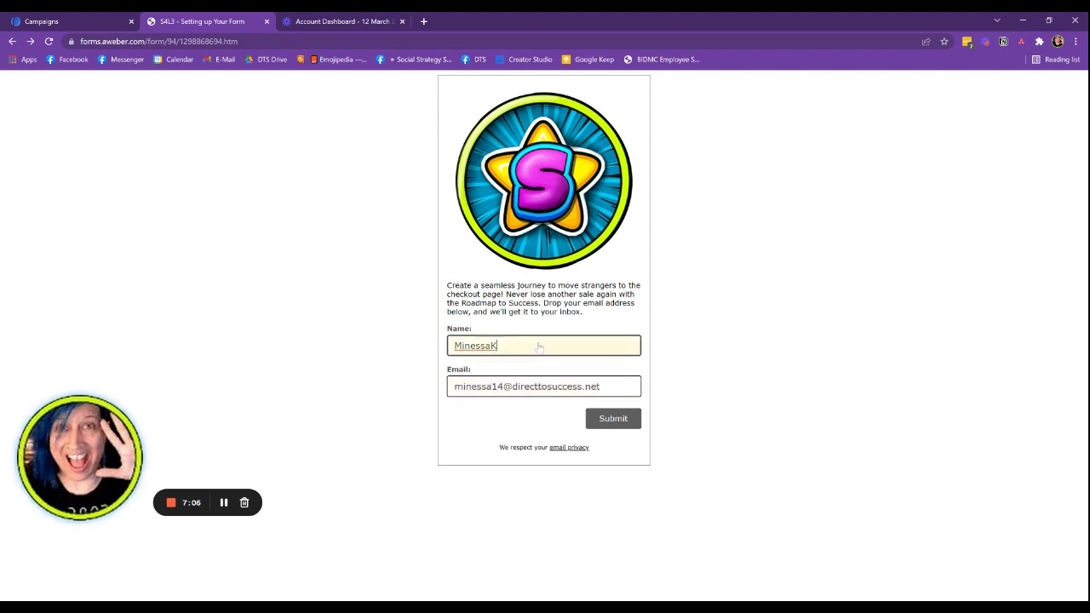
left_click(622, 422)
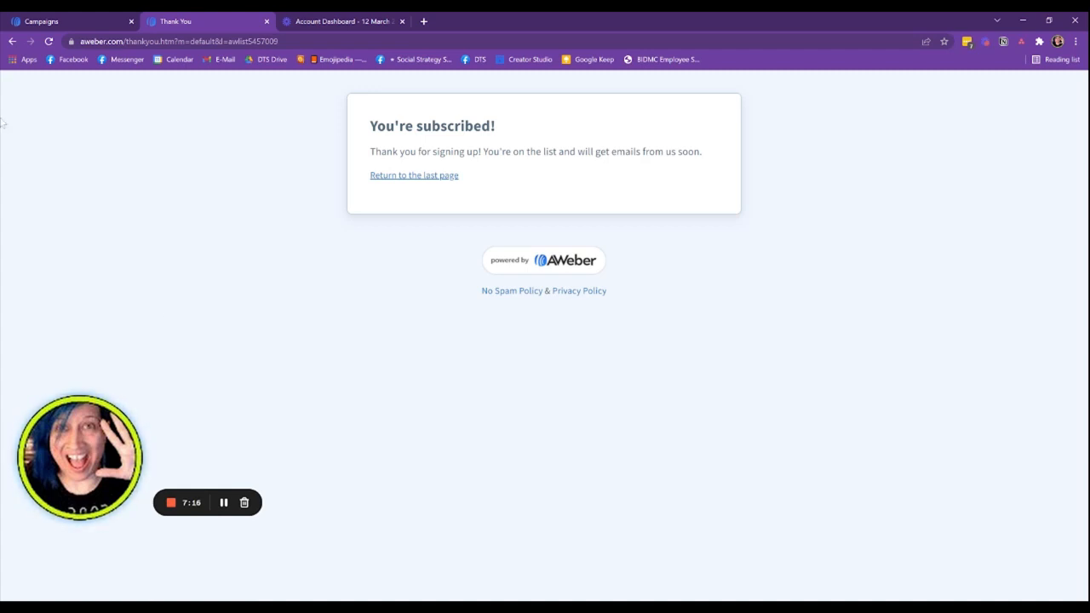
Search the list's subscribers for those whose Email contains "directtosuccess.net".
left_click(109, 21)
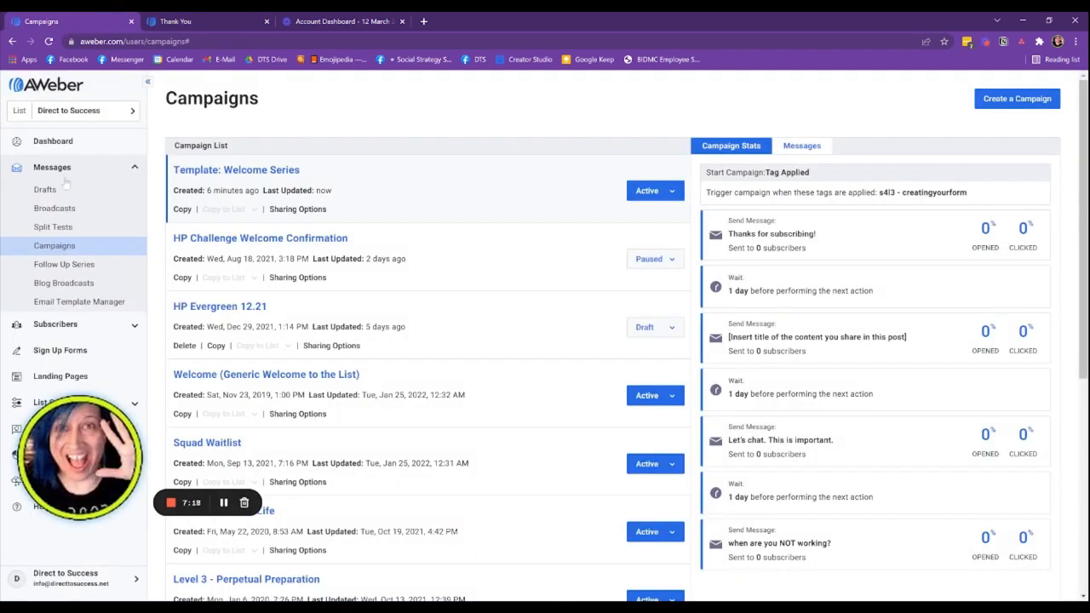
left_click(67, 334)
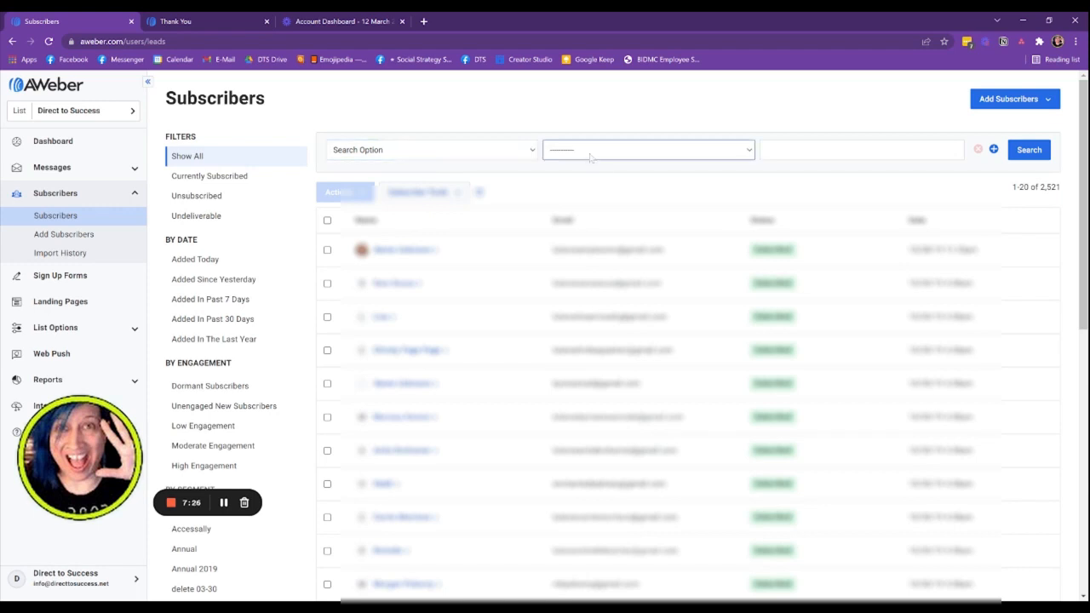
left_click(430, 157)
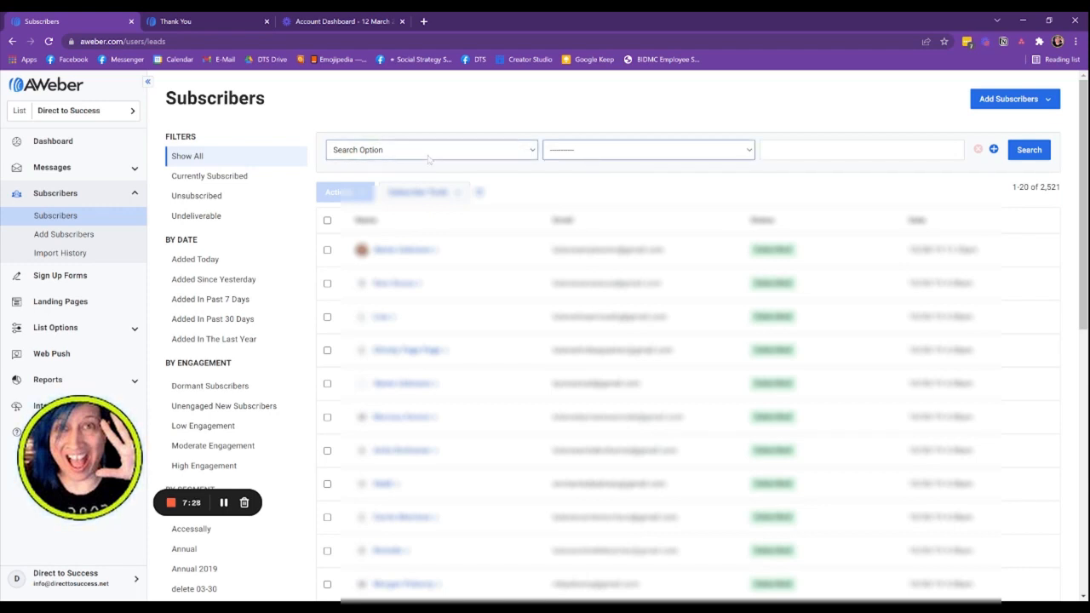
left_click(430, 183)
left_click(594, 150)
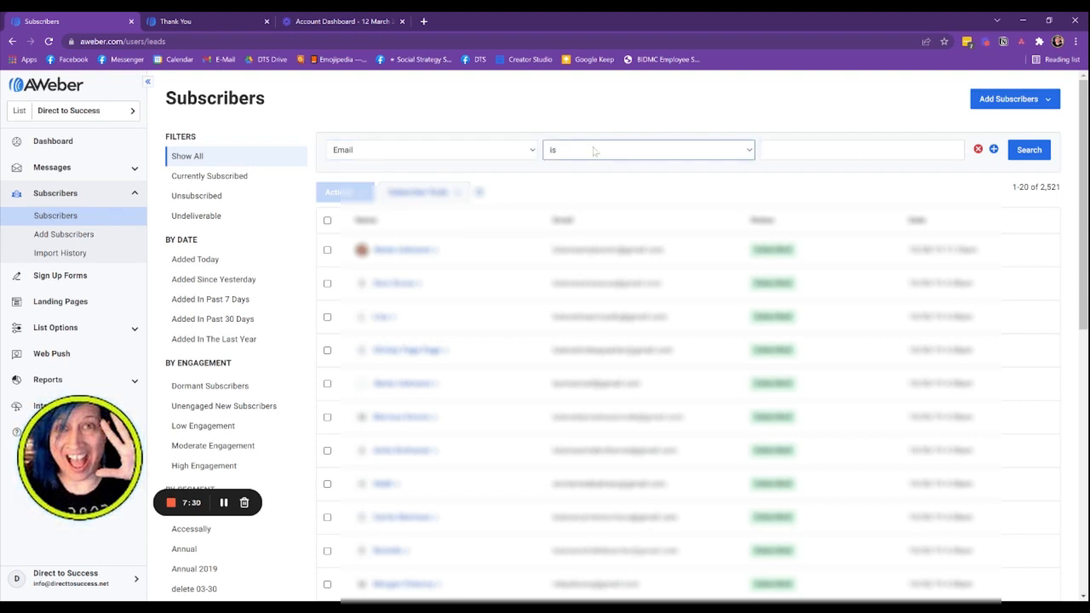
left_click(602, 195)
left_click(851, 149)
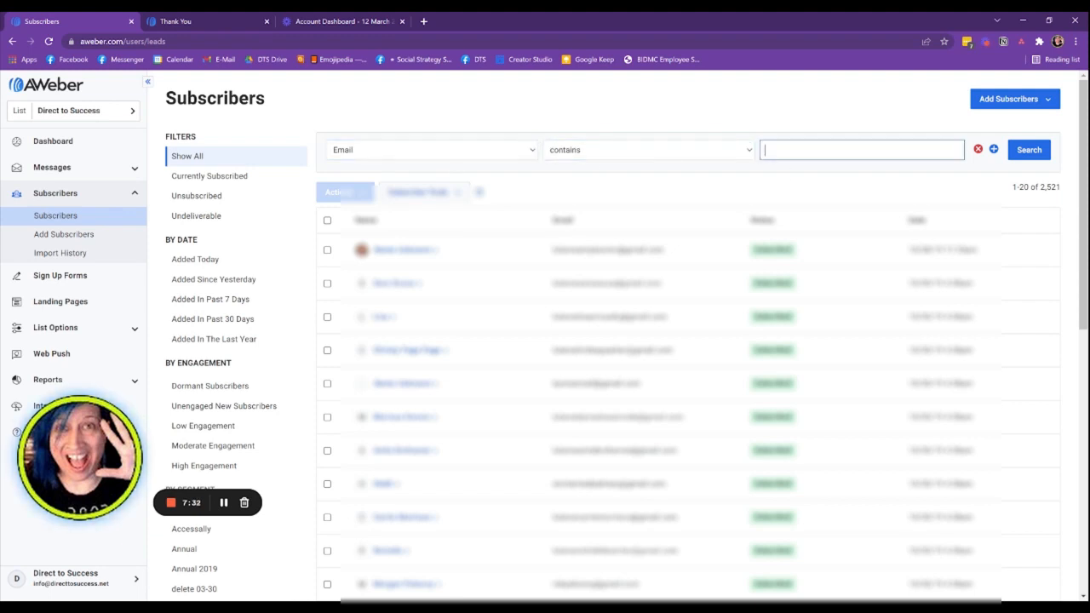
type("directtos")
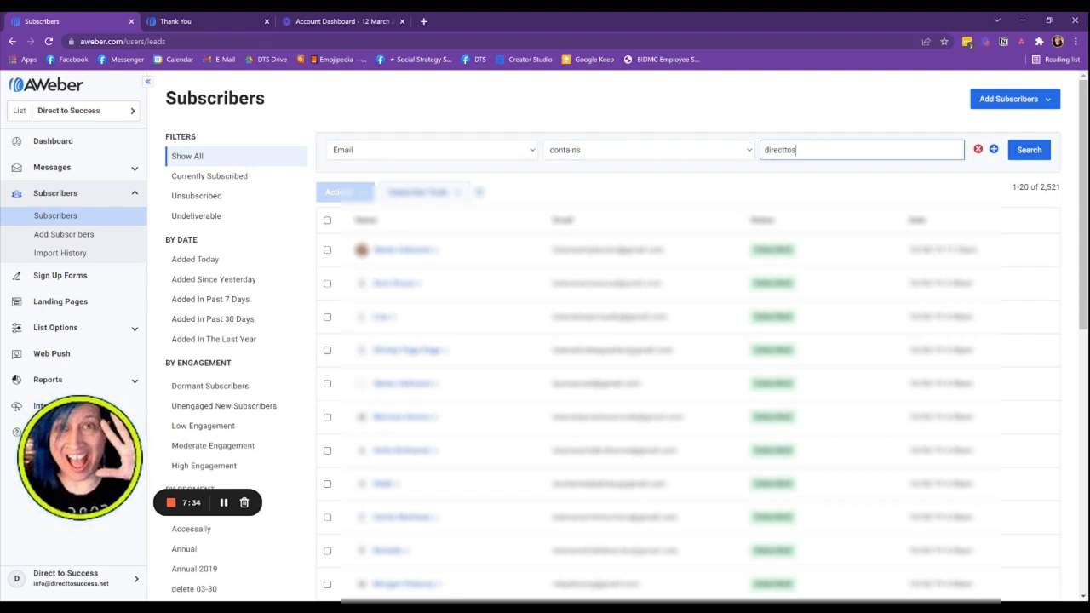
type("uccess.net")
left_click(1028, 150)
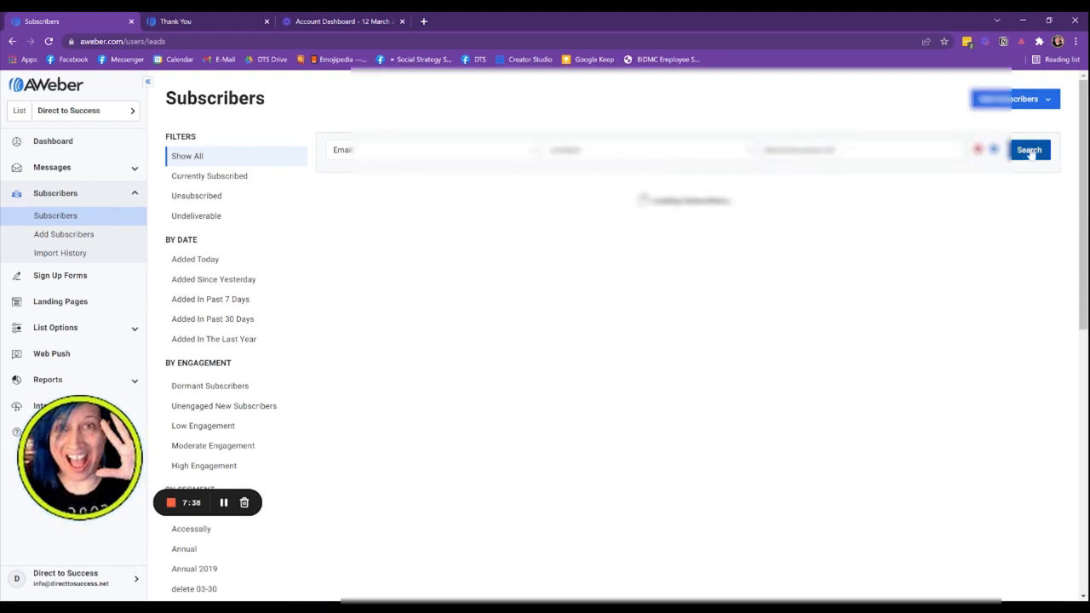
Open the new test subscriber's record at the end of the results to check its tags and sent messages.
scroll(387, 281, "down", 5)
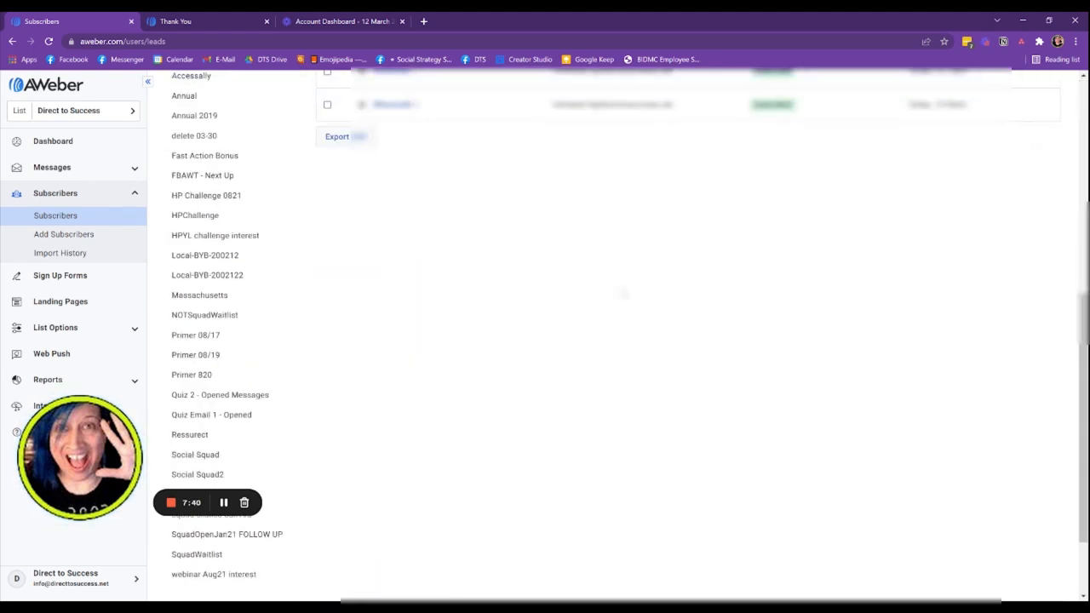
scroll(387, 281, "up", 2)
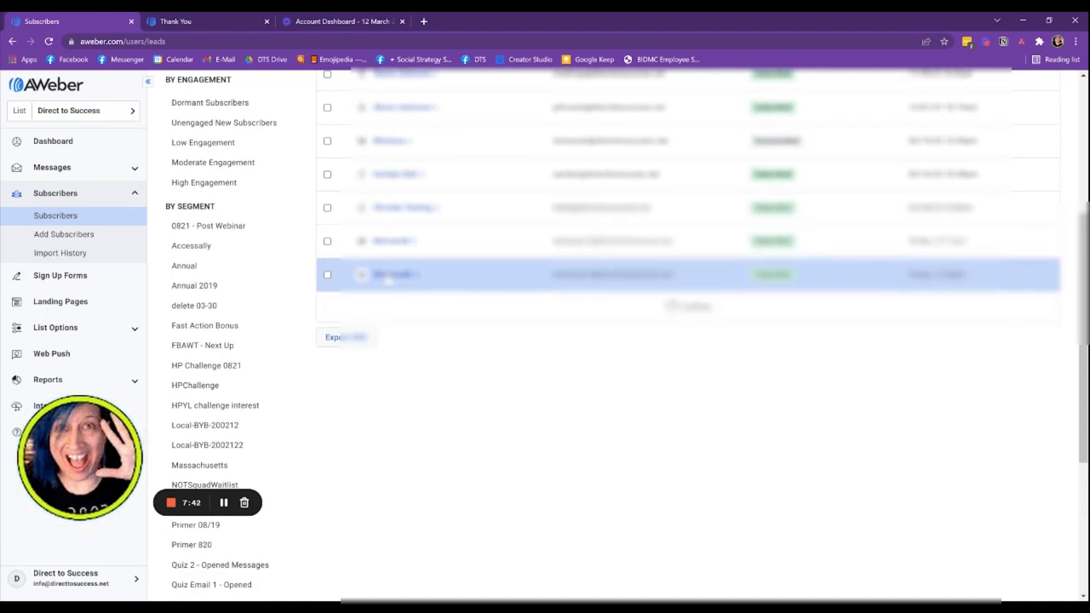
left_click(387, 275)
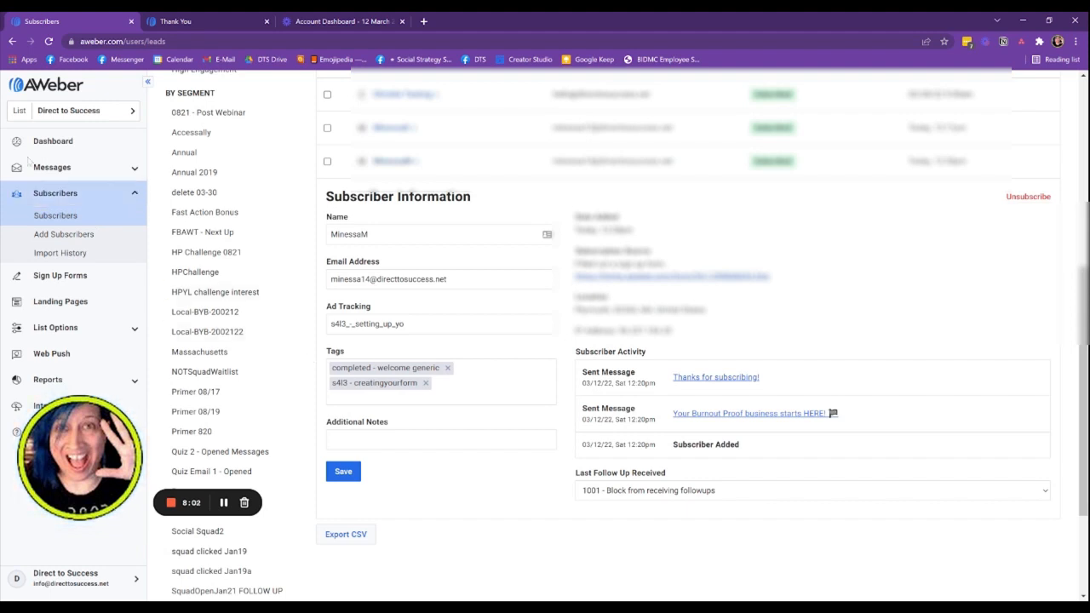
Reopen the "Template: Welcome Series" campaign and add a send window of 9:00 am on any day to the first Wait action.
left_click(72, 175)
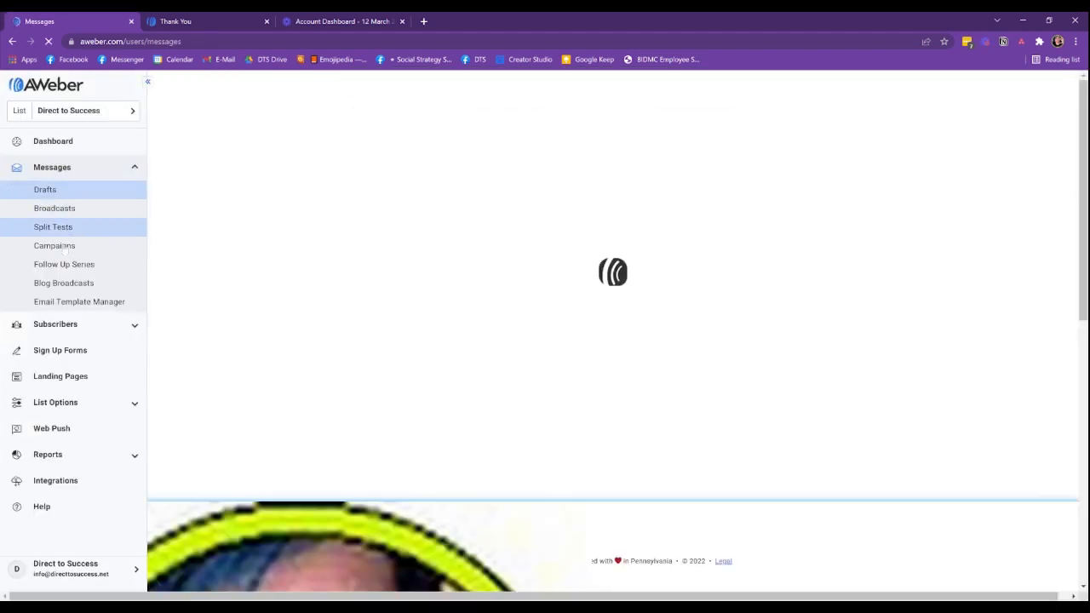
left_click(71, 248)
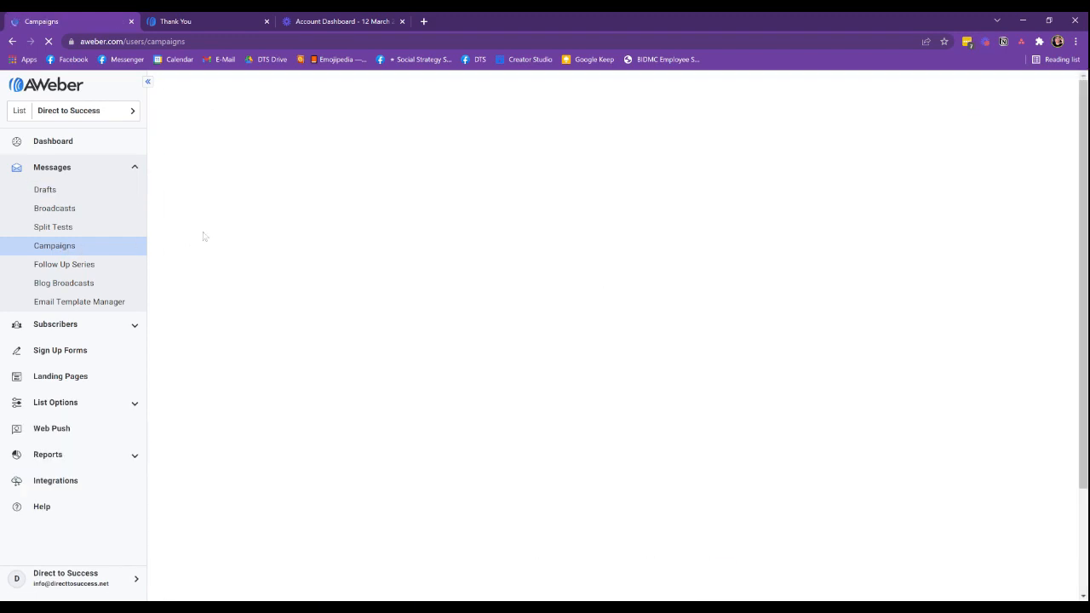
left_click(217, 170)
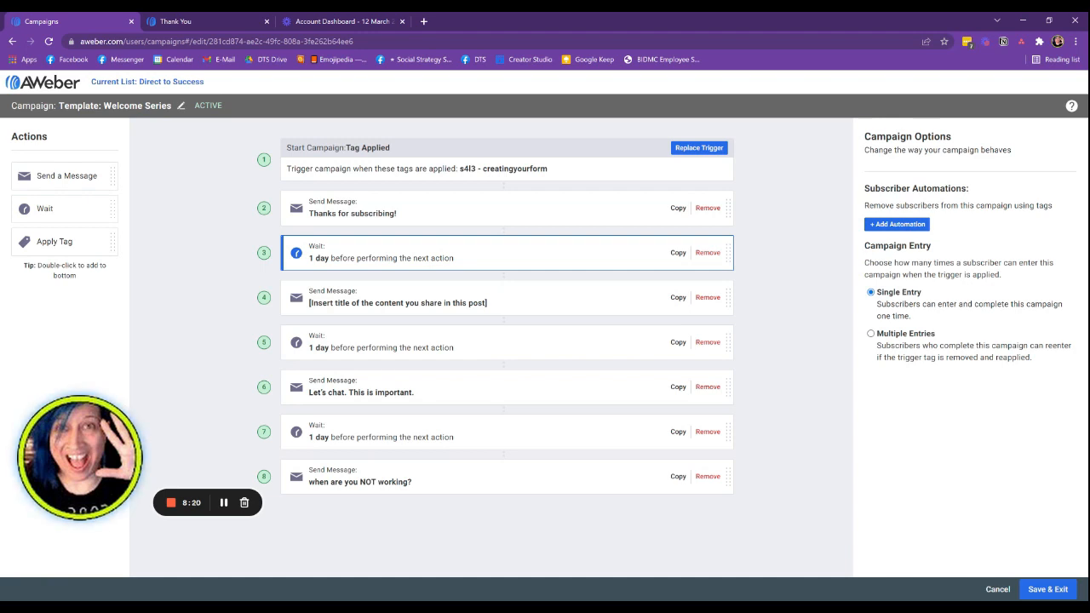
left_click(378, 305)
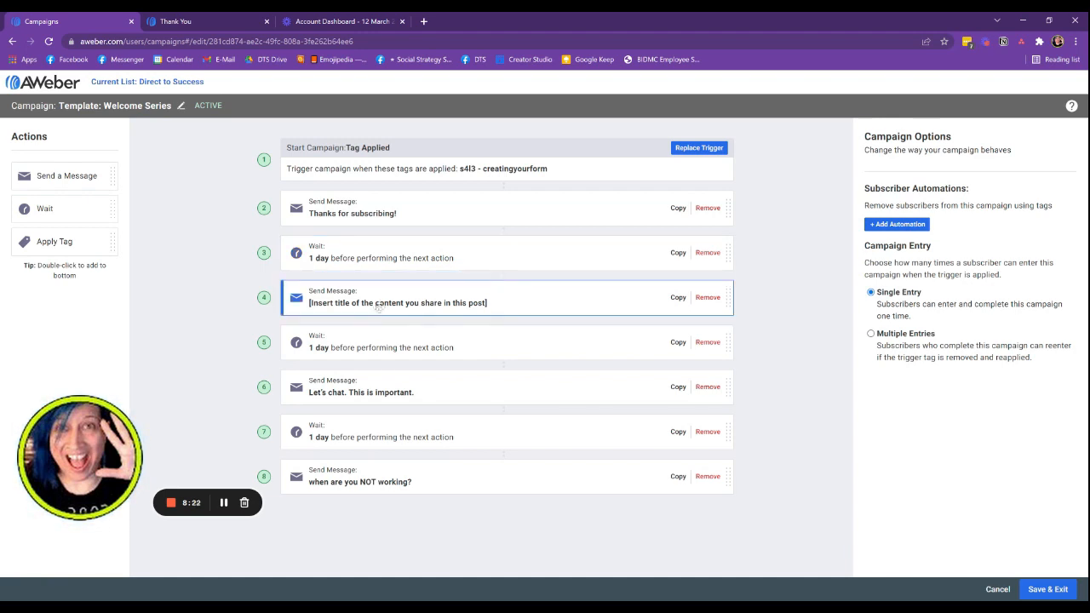
left_click(372, 344)
left_click(368, 382)
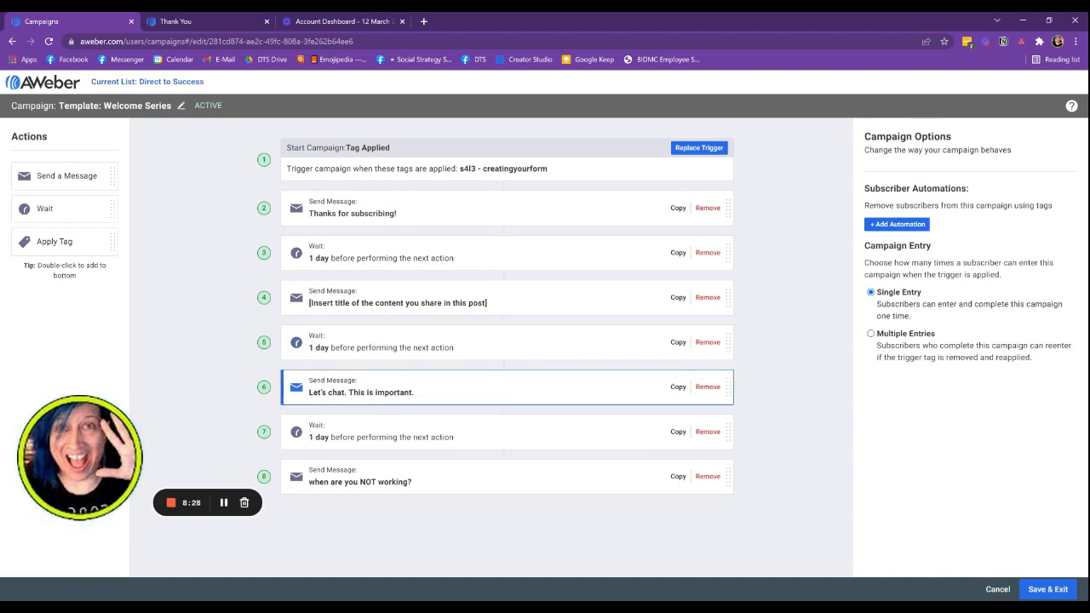
left_click(363, 247)
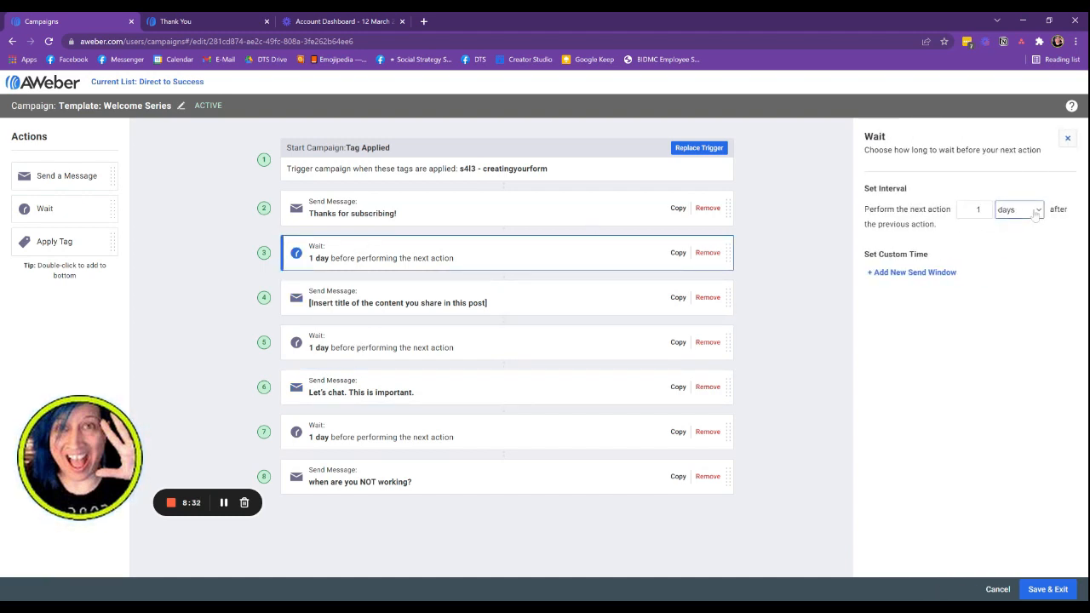
left_click(937, 272)
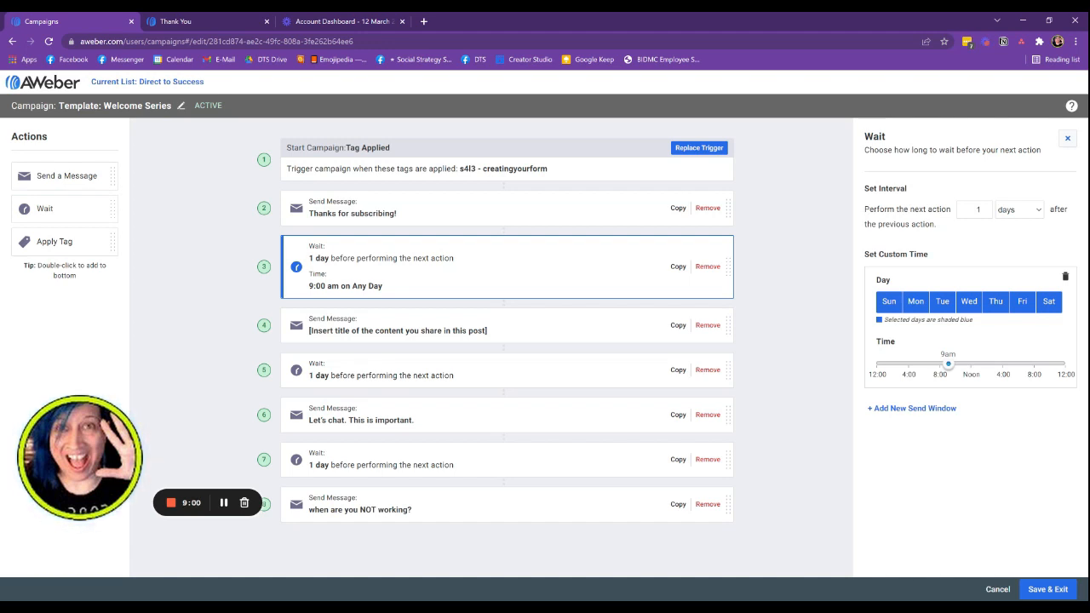
Search Google for Bitly in a new browser tab and open the Bitly URL shortener website.
left_click(423, 20)
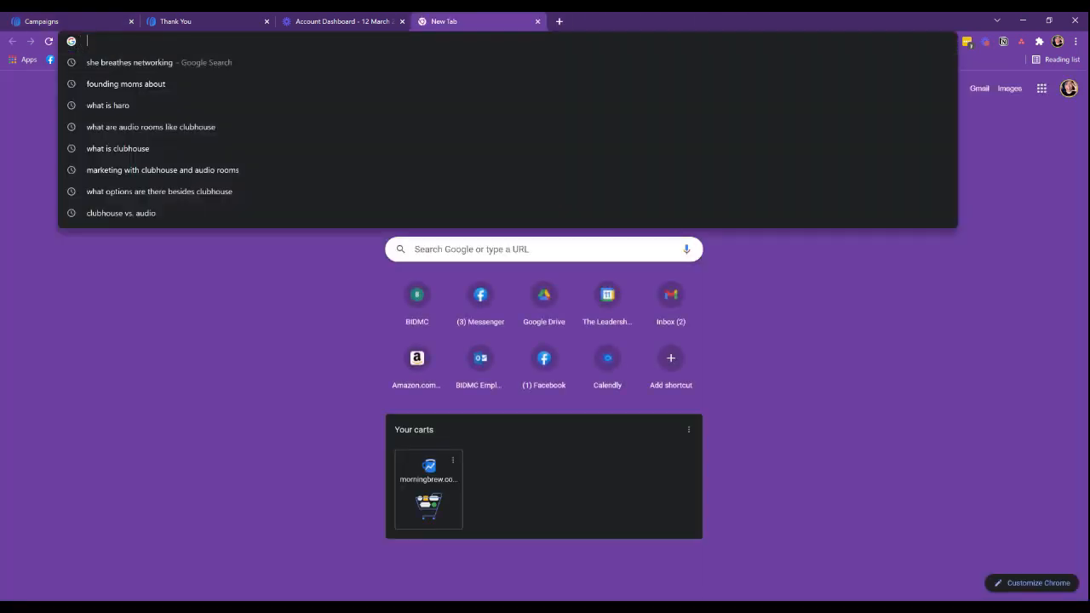
type("bit")
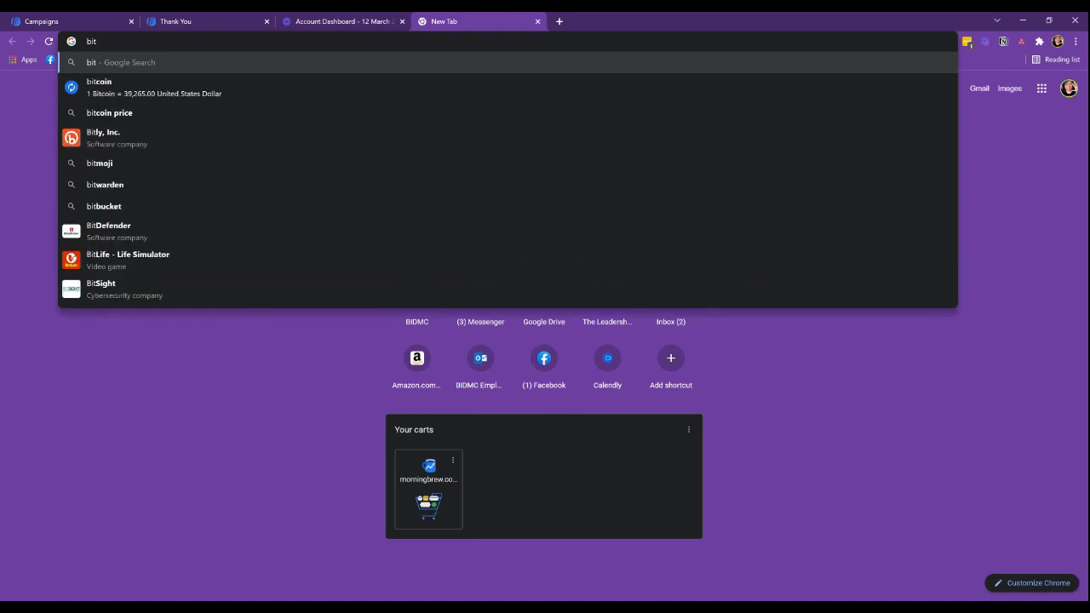
left_click(168, 142)
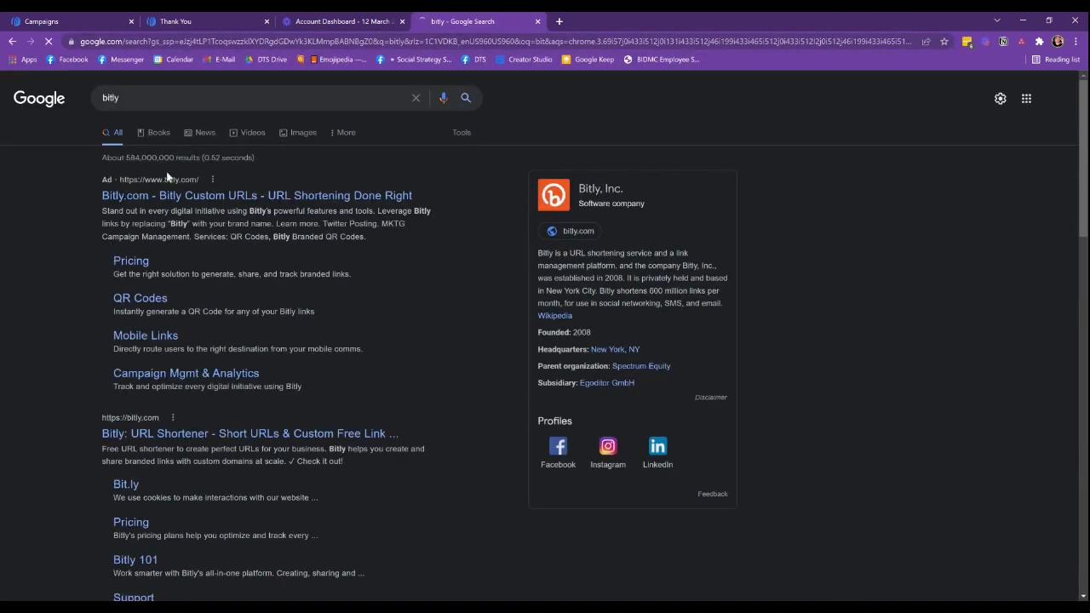
left_click(164, 196)
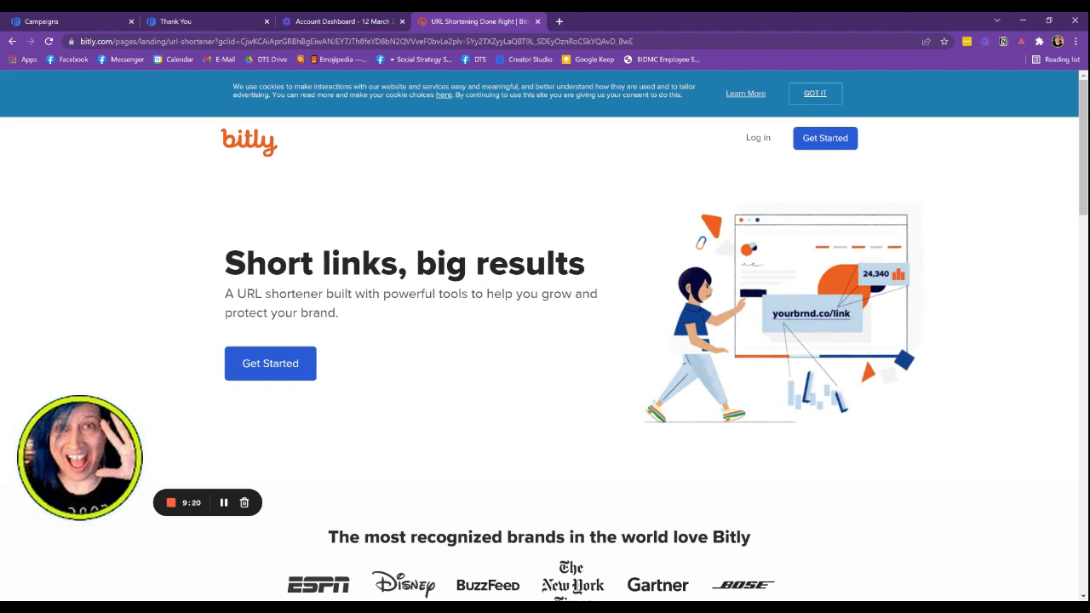
Open the log-in page of the Bitly website.
left_click(761, 140)
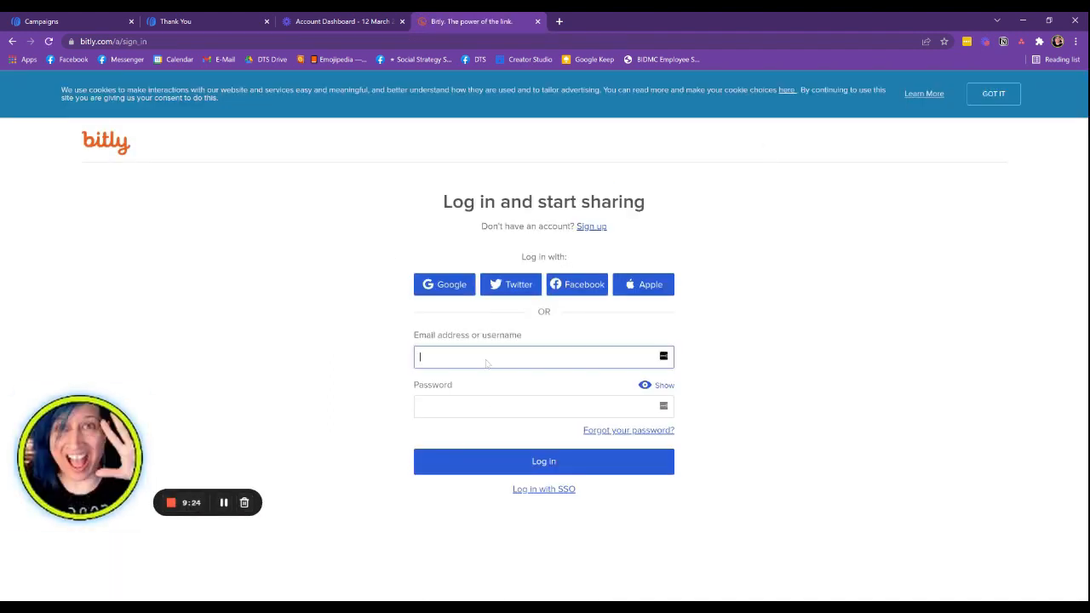
left_click(455, 294)
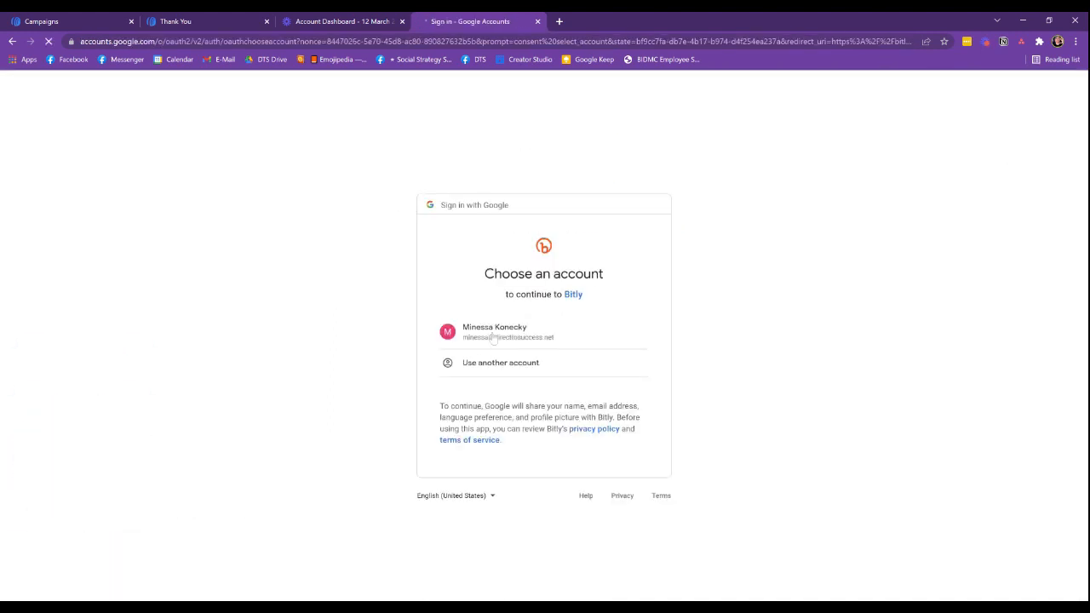
left_click(492, 337)
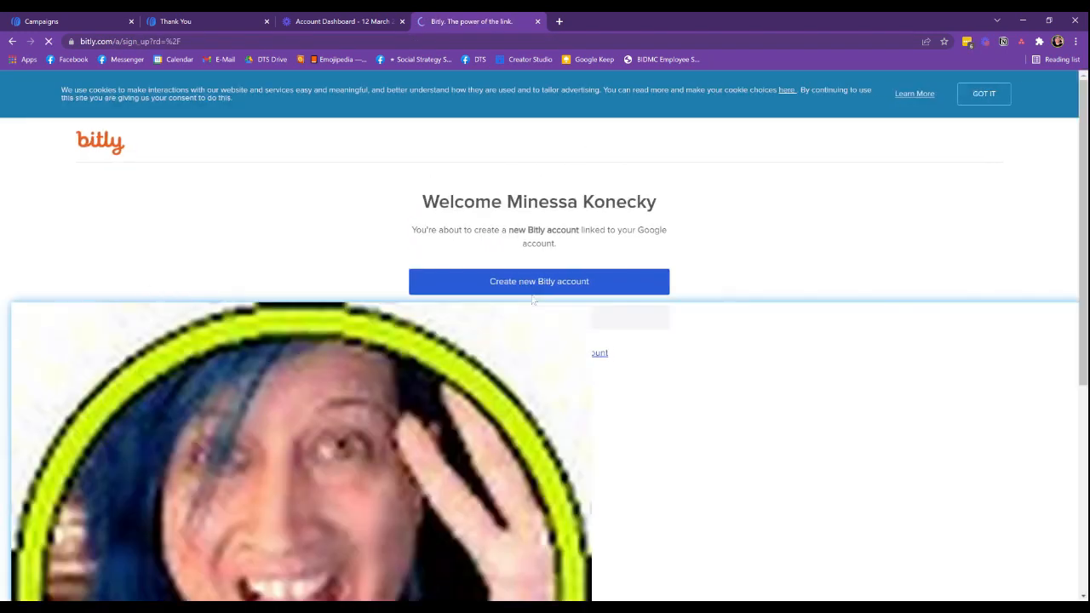
left_click(12, 41)
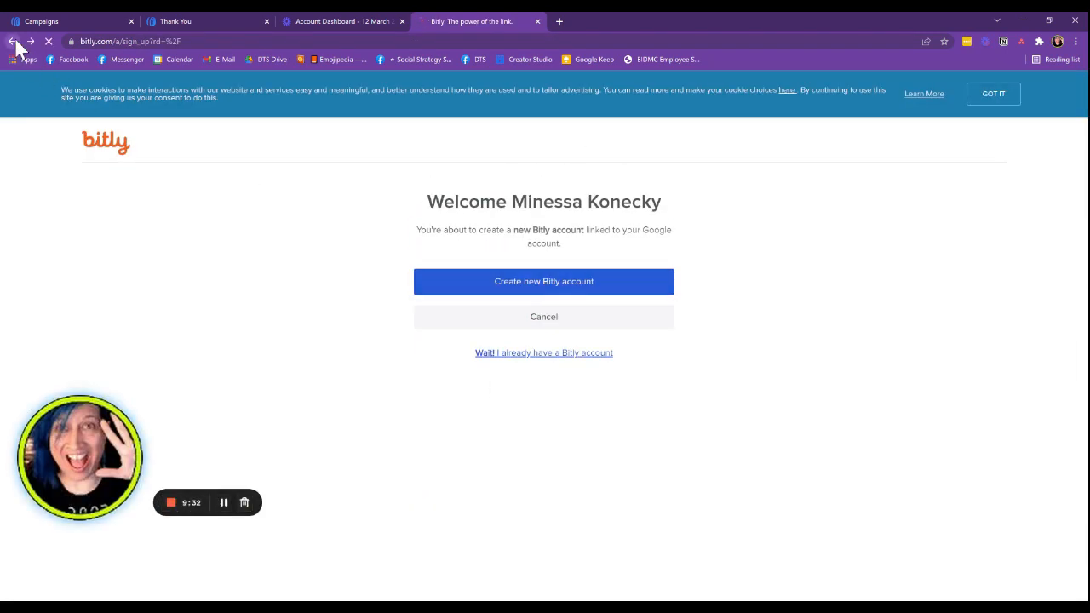
left_click(12, 41)
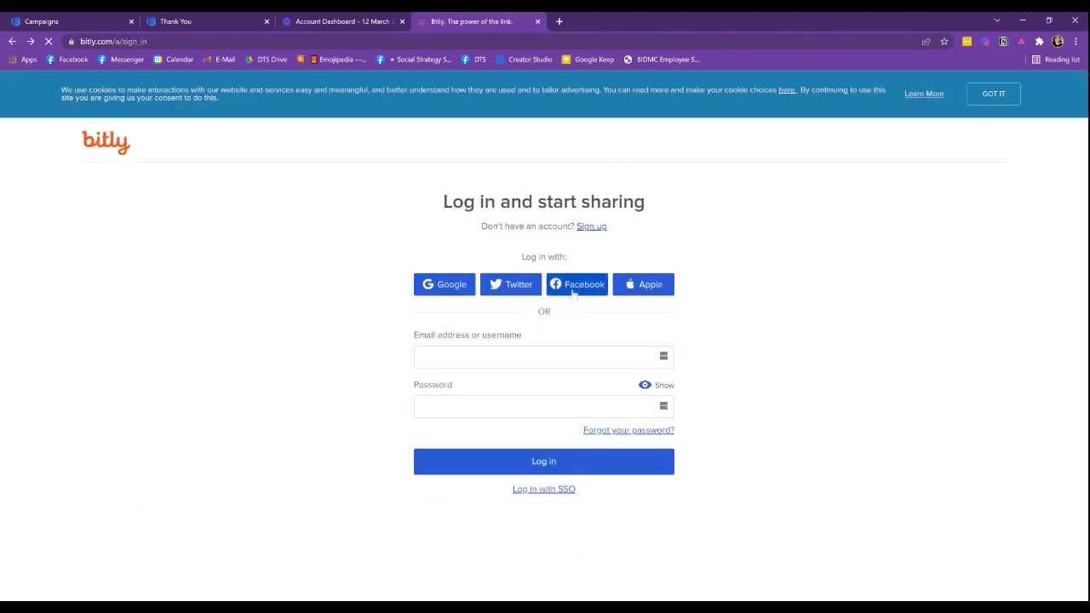
Log in to Bitly with the previously linked Facebook account.
left_click(573, 293)
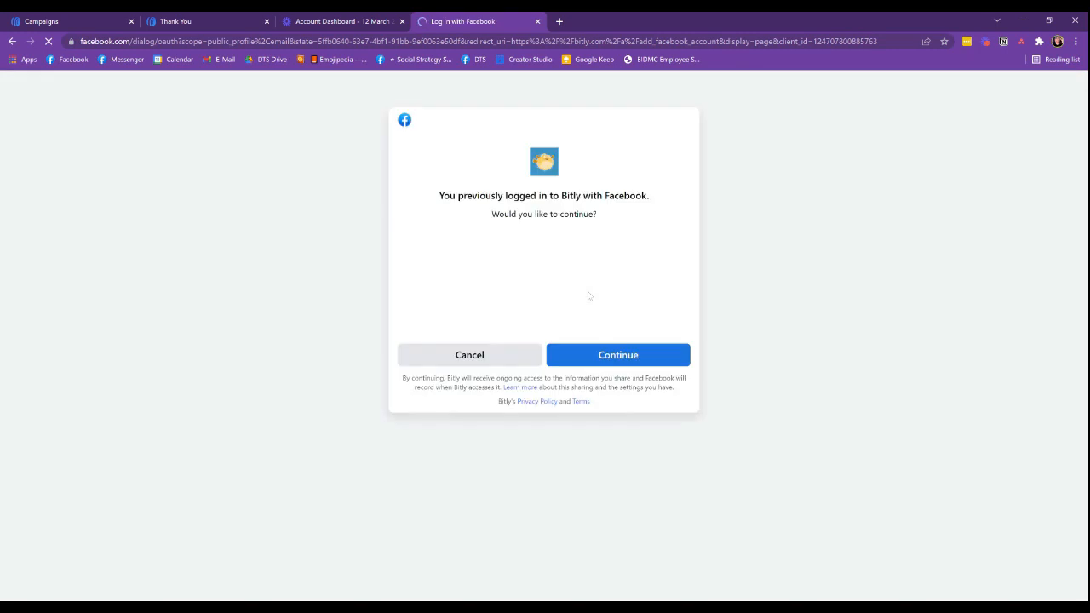
left_click(599, 356)
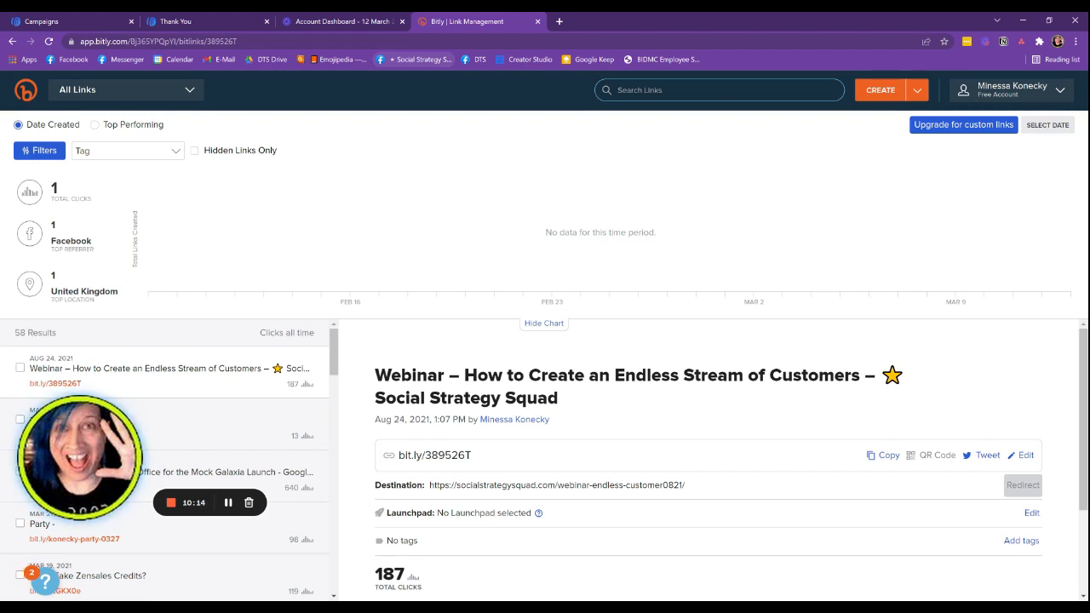
Return from the thank-you page to the AWeber sign-up form and copy the form's web address.
left_click(158, 19)
left_click(12, 40)
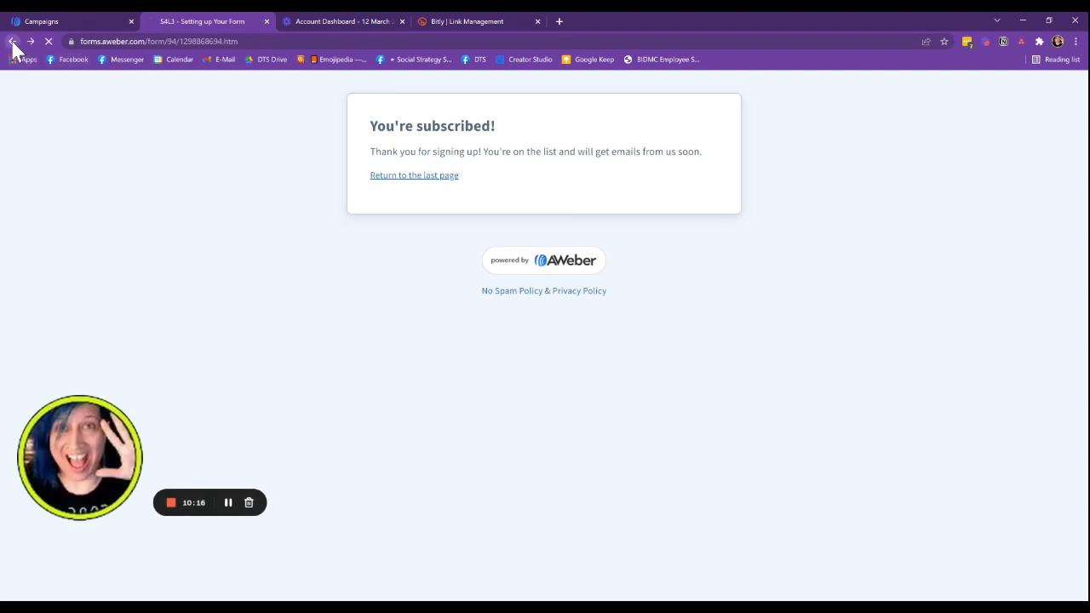
left_click(158, 41)
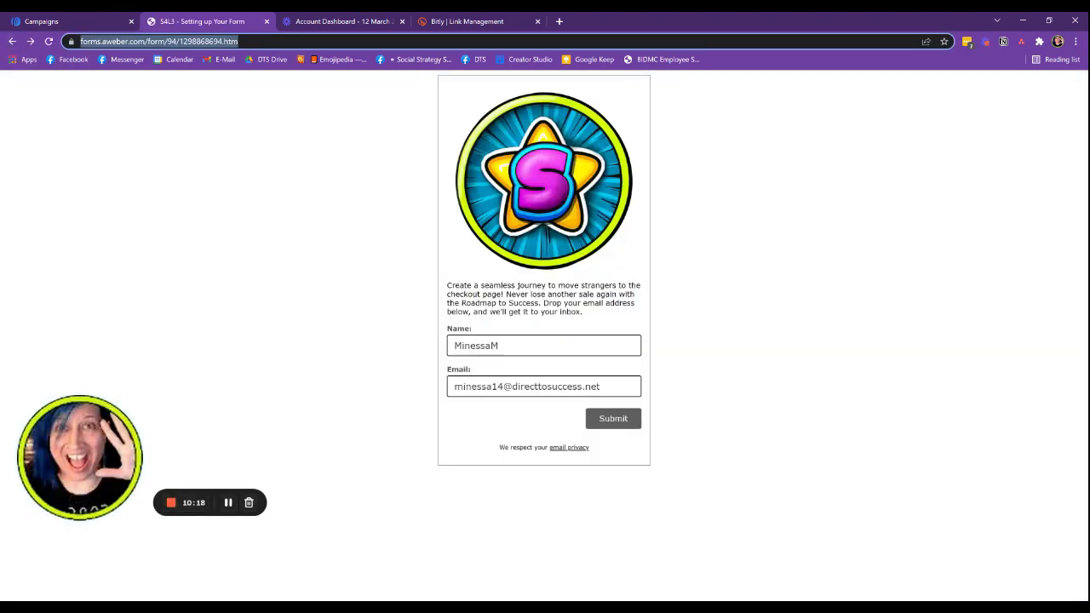
left_click(484, 21)
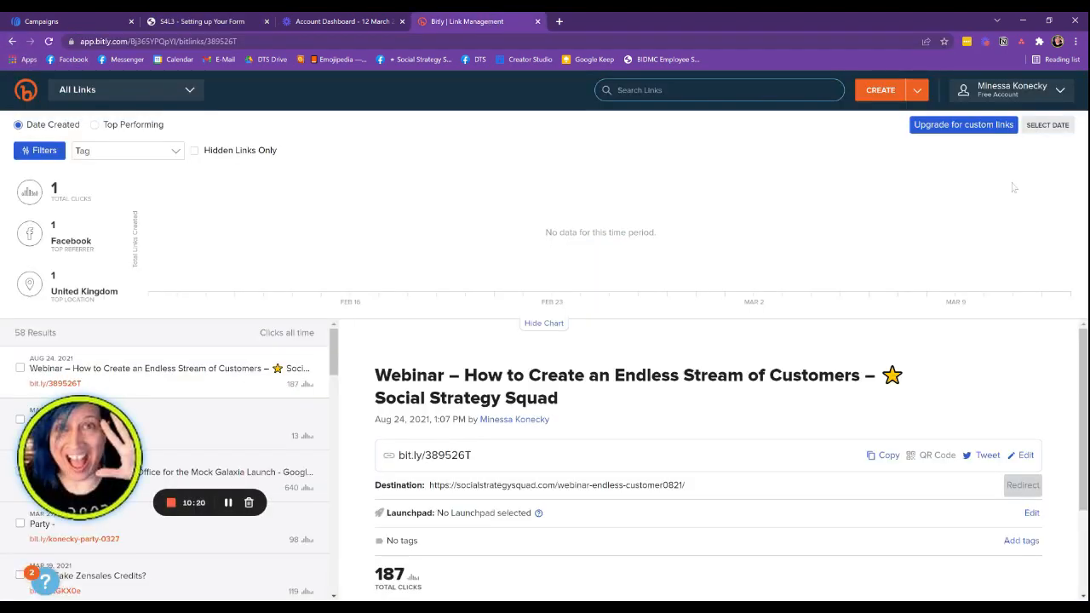
left_click(899, 90)
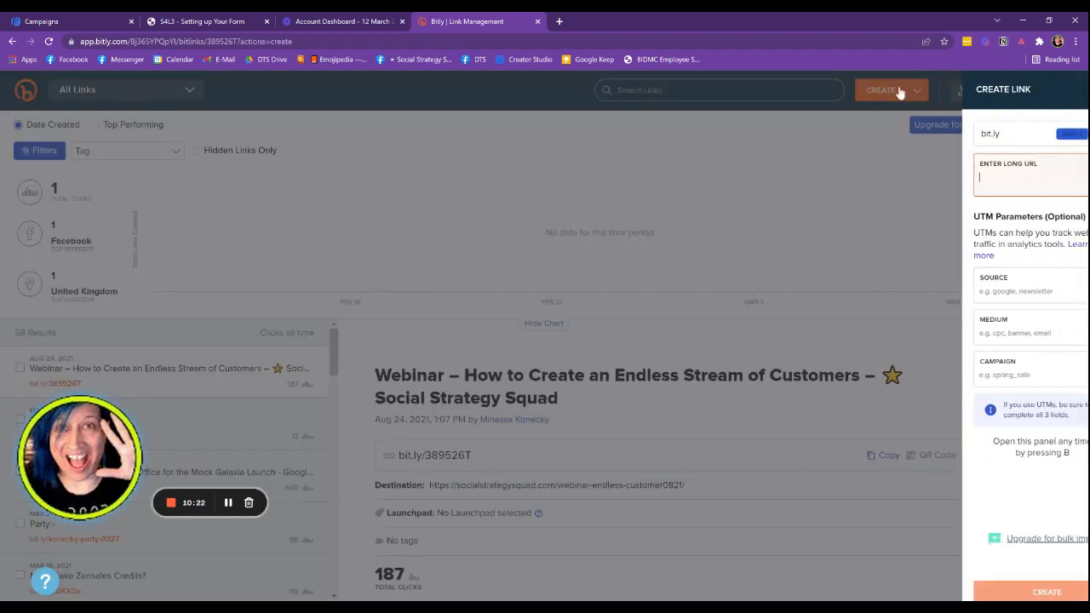
type("https://forms.aweber.com/form/94/1298868694.htm")
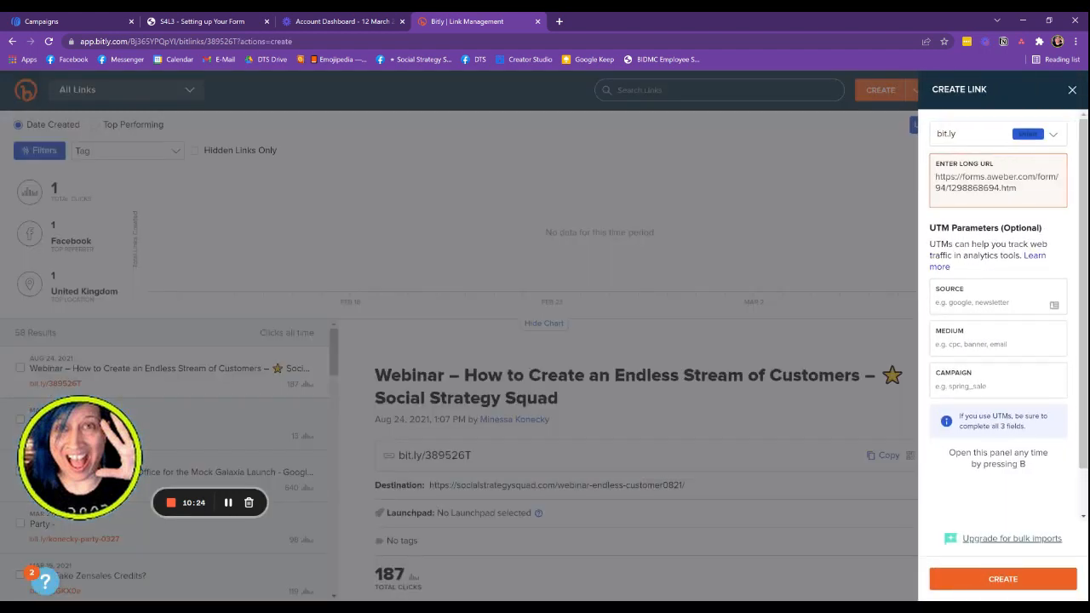
left_click(990, 581)
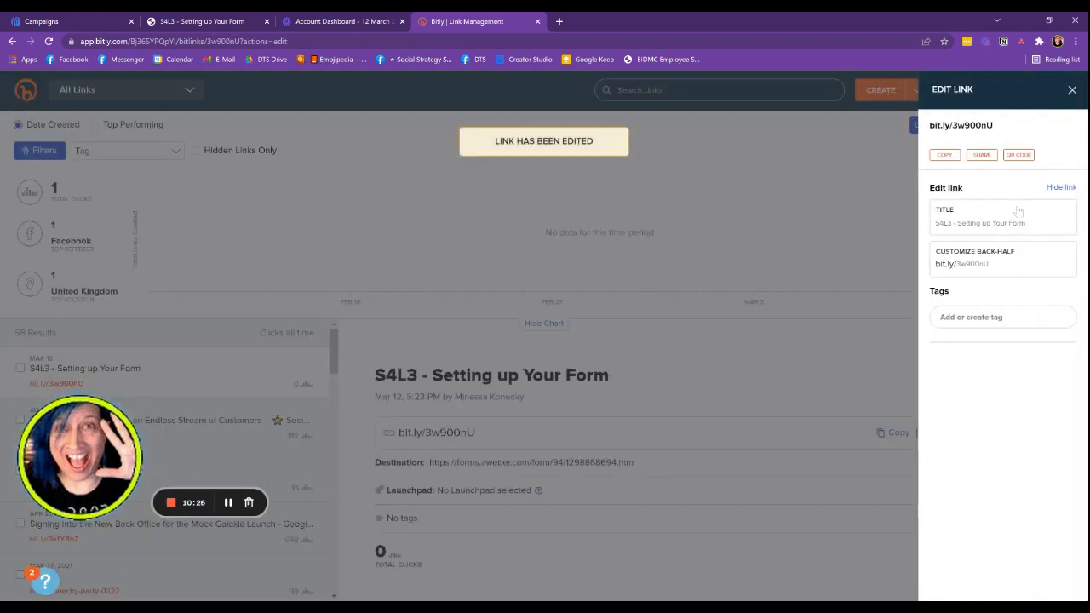
Customize the new link's back-half as S4L3Form and save the link.
left_click_drag(989, 263, 934, 265)
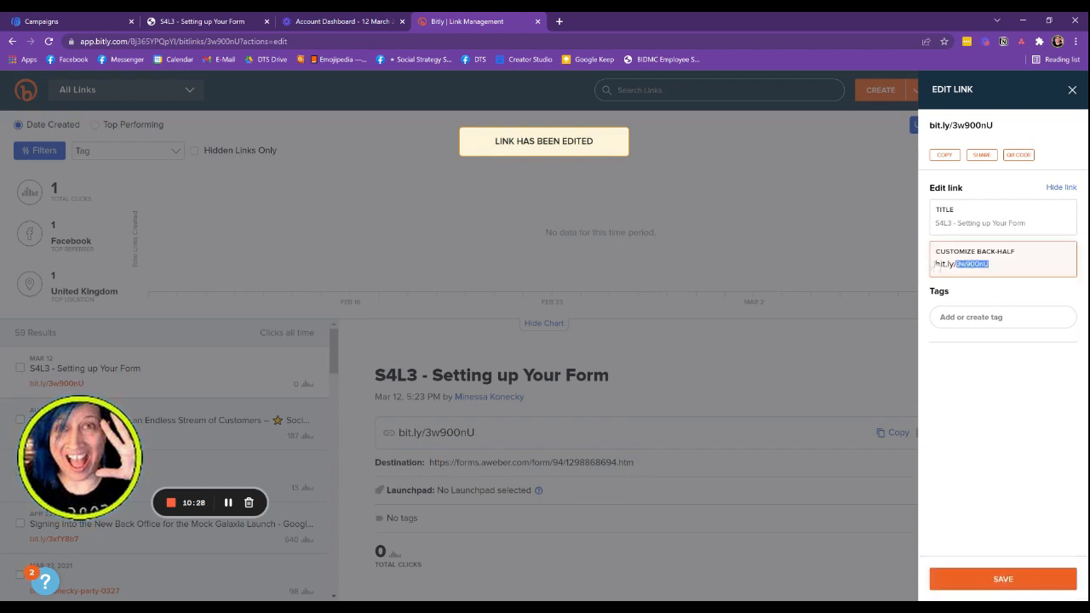
left_click(976, 264)
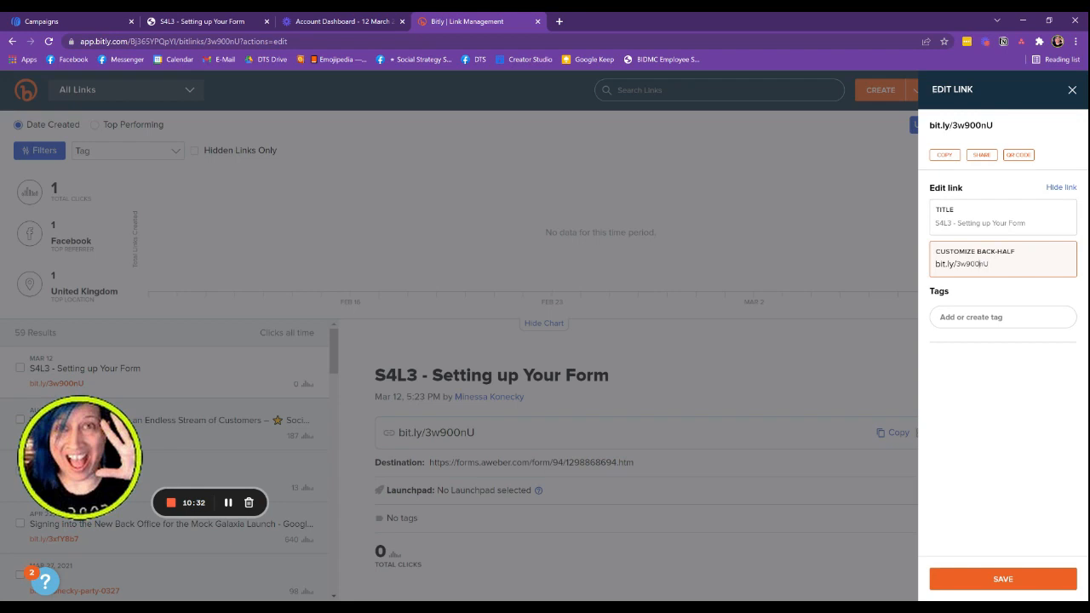
double_click(985, 264)
left_click(987, 223)
left_click(983, 264)
double_click(964, 264)
type("da")
key("BackSpace")
type("S4L3Form")
left_click(1006, 579)
left_click_drag(994, 265, 928, 266)
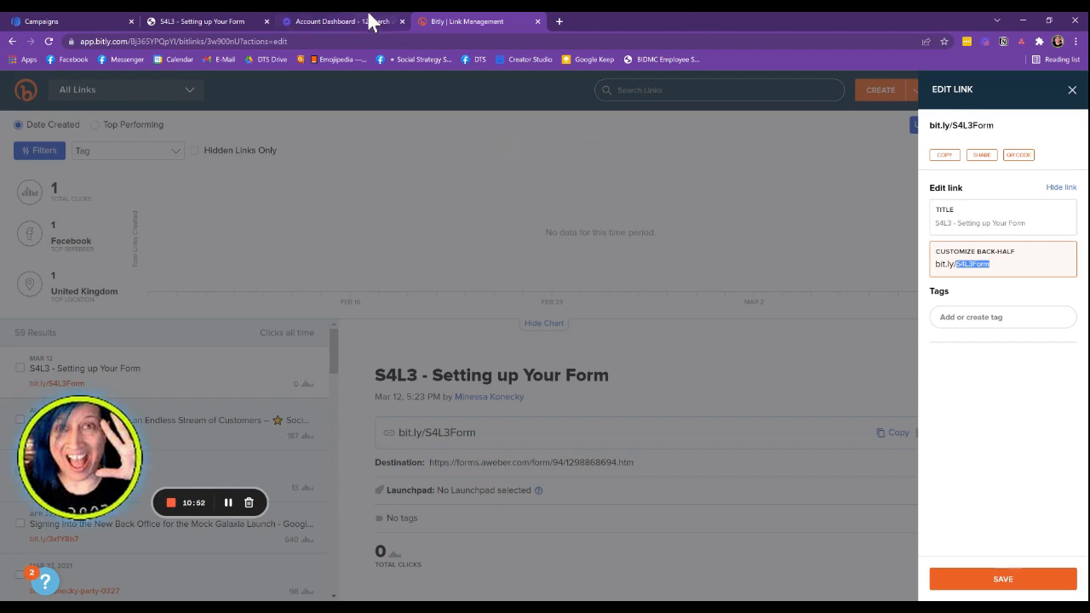
left_click(236, 20)
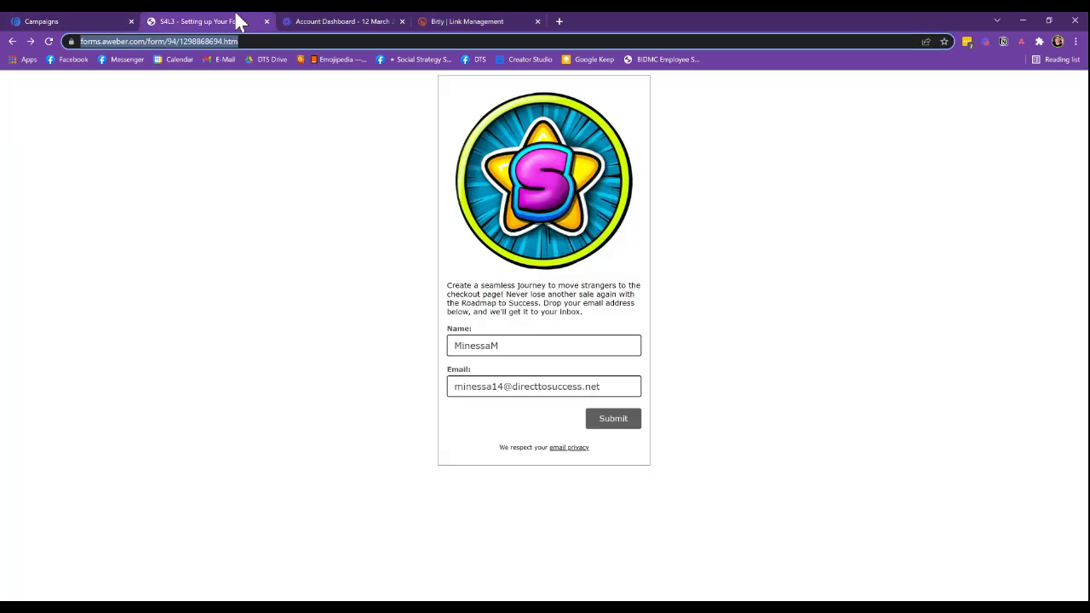
left_click(435, 22)
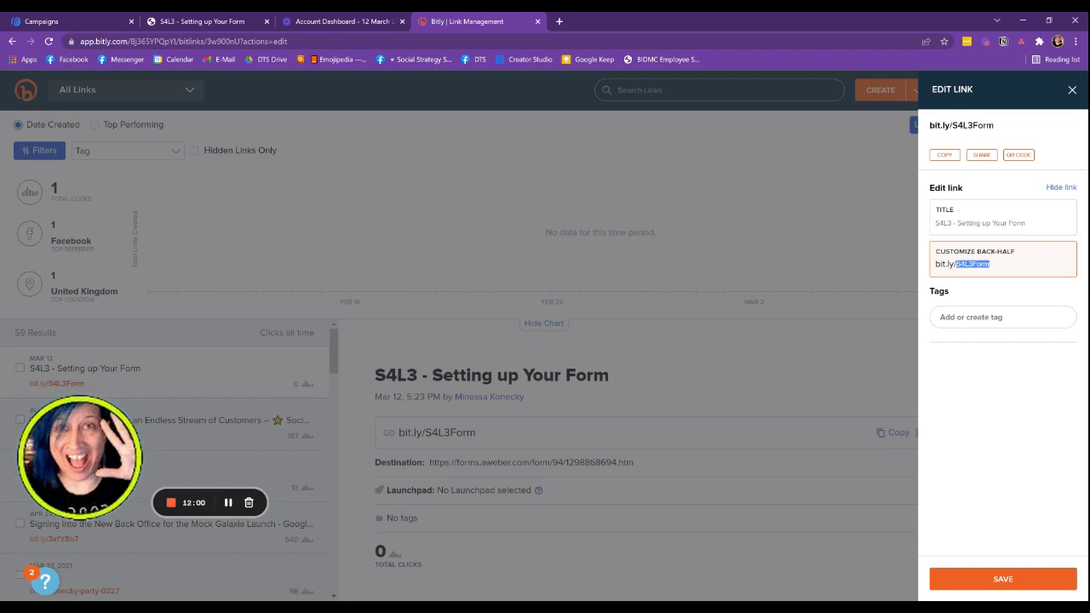
left_click(579, 608)
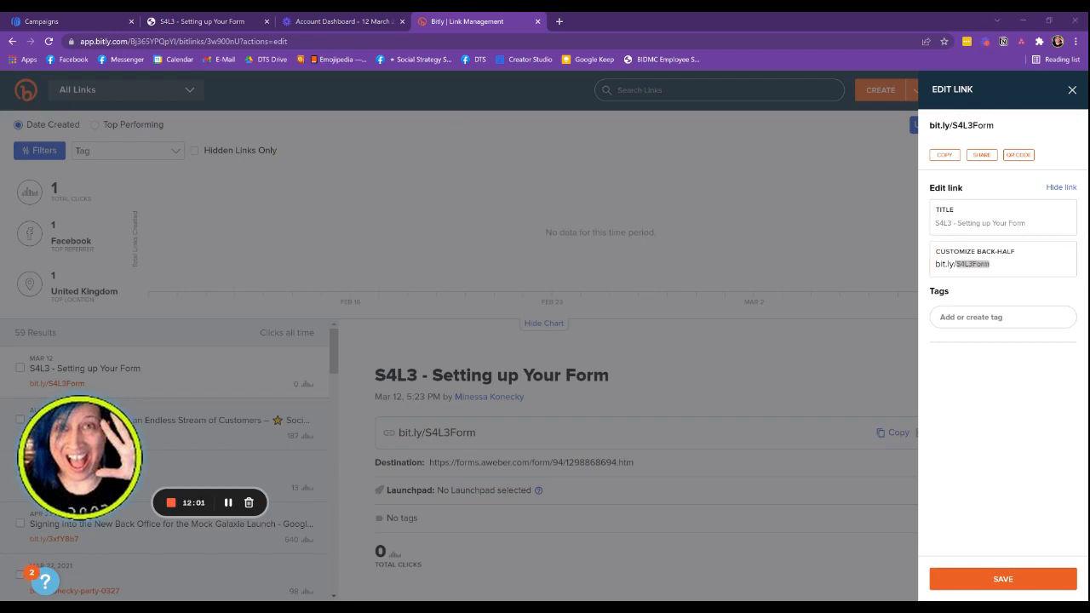